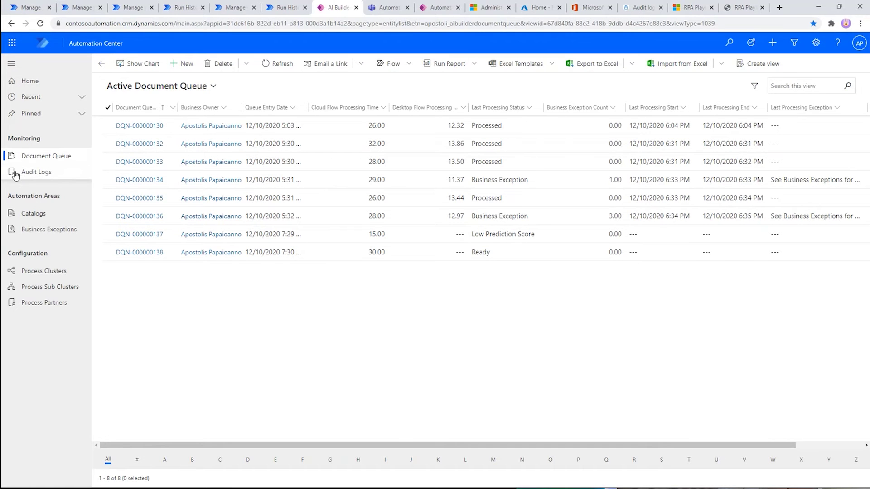
# - Open the Vendor Invoice Management record from the automation catalogs
pyautogui.click(40, 214)
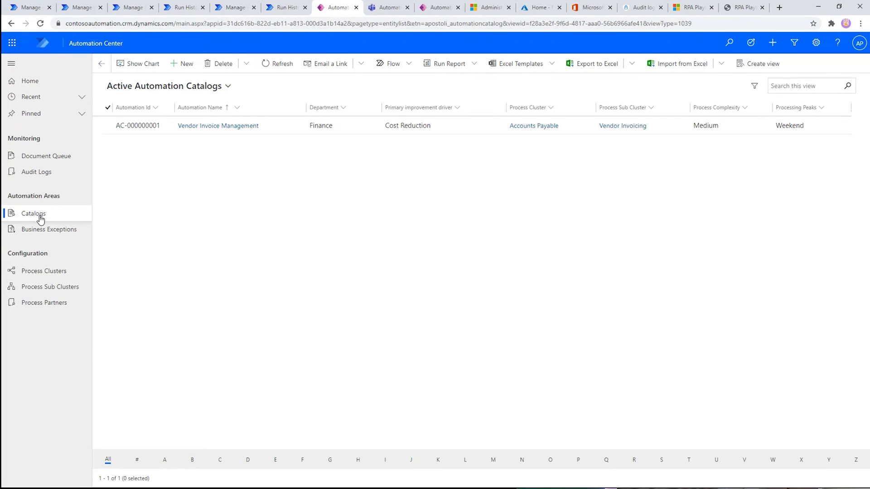
pyautogui.click(133, 128)
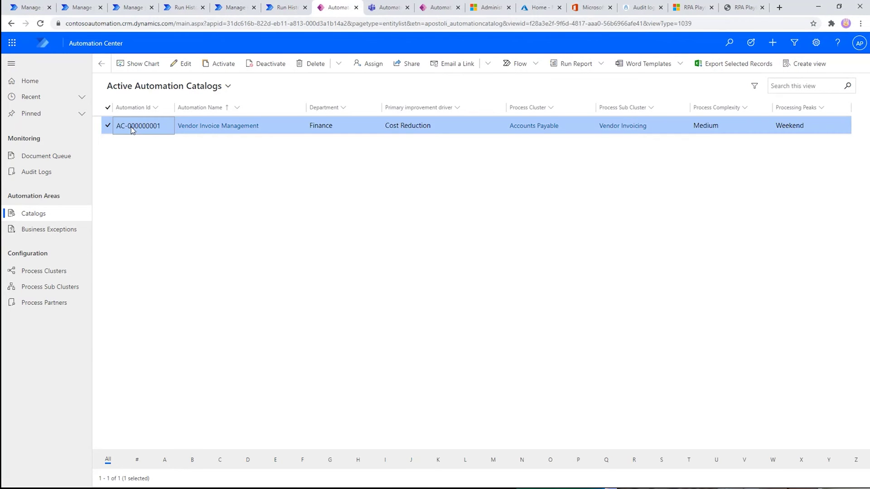
pyautogui.doubleClick(133, 128)
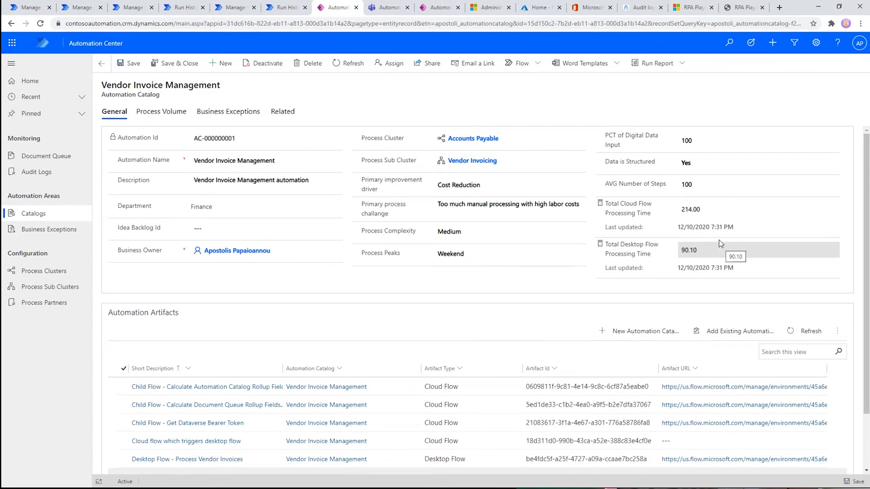
# - Review the catalog record's process volume details, then its general information and automation artifacts
pyautogui.click(158, 113)
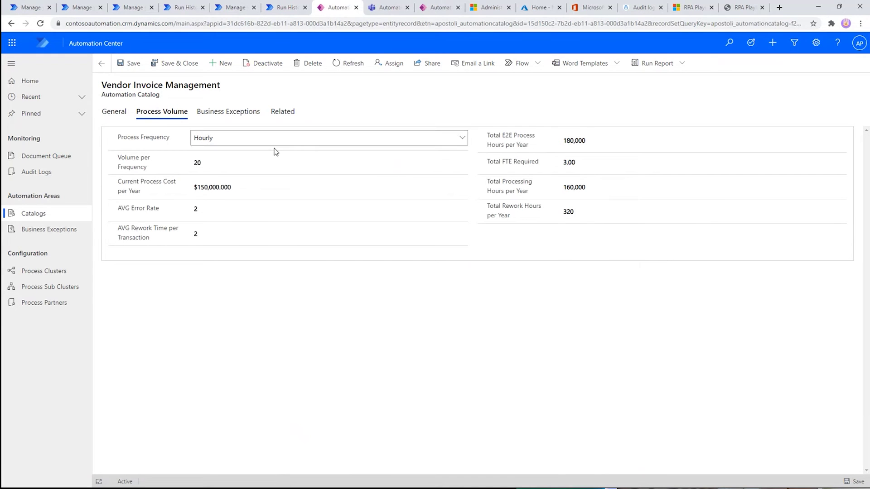
pyautogui.click(219, 186)
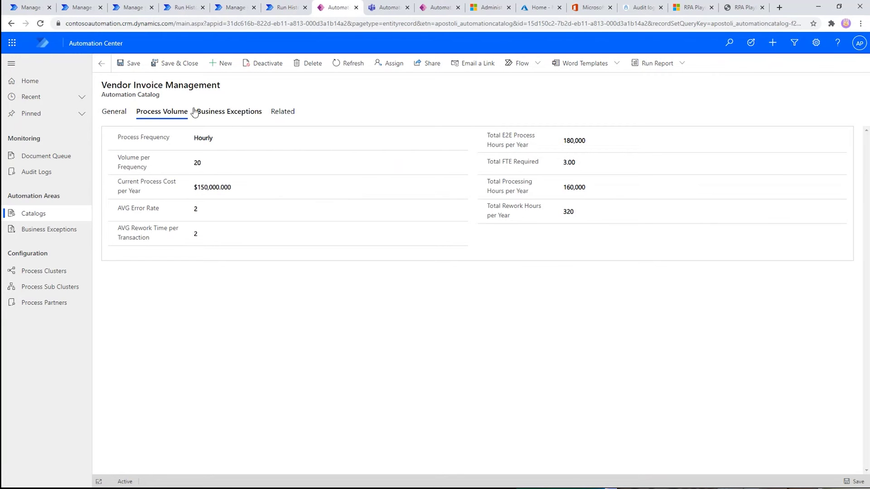
pyautogui.click(115, 114)
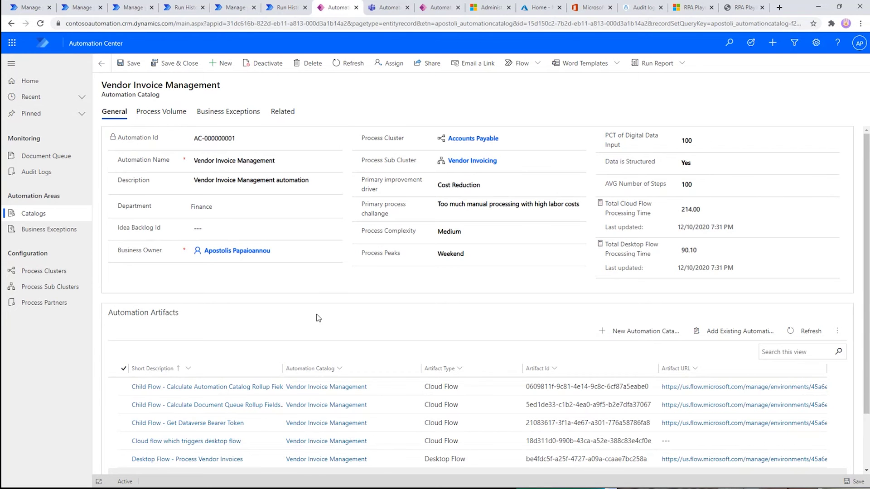
pyautogui.scroll(-1, 334, 387)
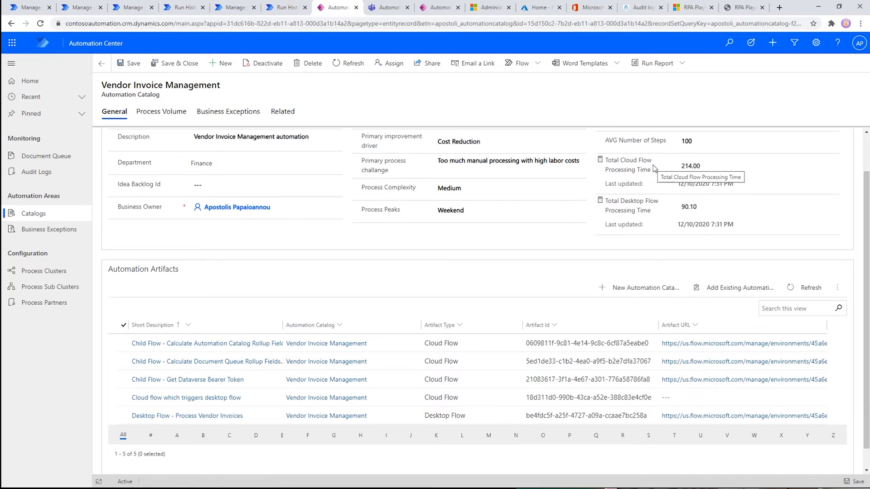
pyautogui.scroll(1, 653, 167)
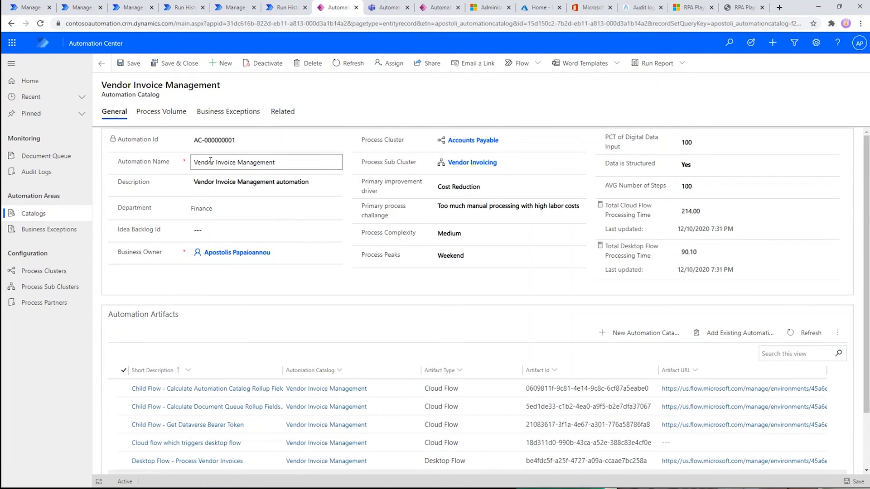
# - Switch to the Power Automate solutions list and open the Holistic Enterprise Automation Journey solution
pyautogui.click(82, 10)
pyautogui.click(136, 8)
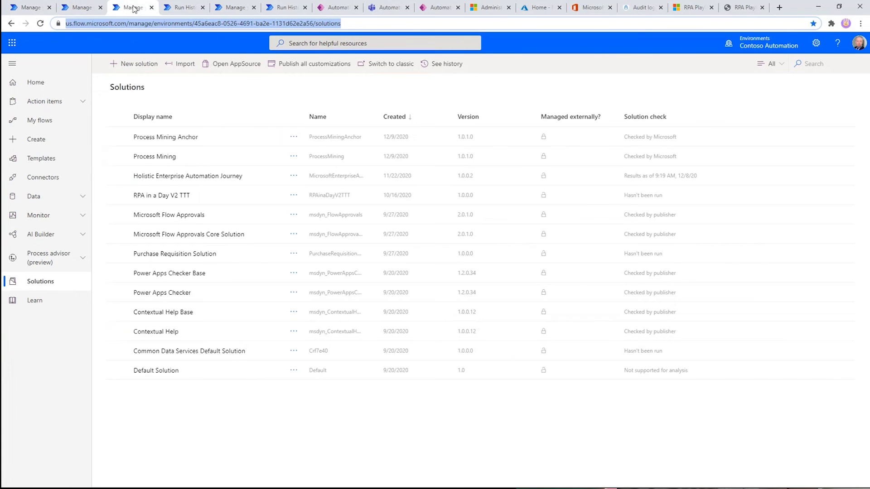
pyautogui.click(182, 182)
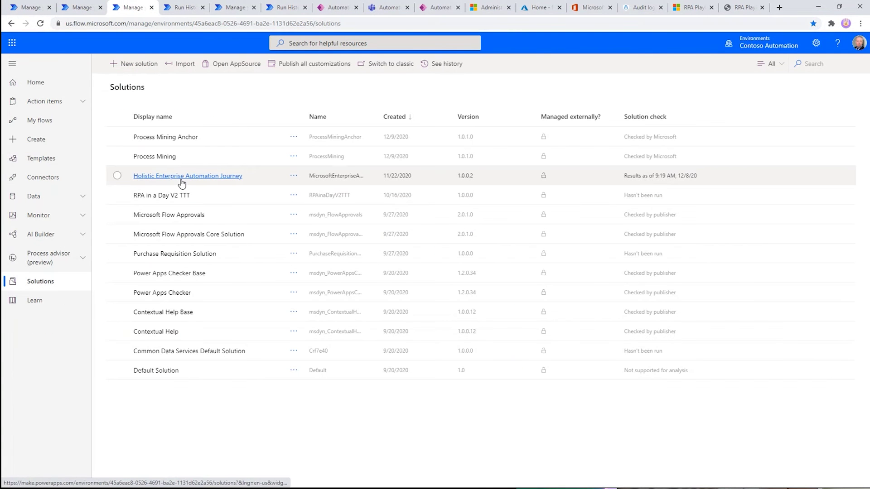
pyautogui.click(182, 178)
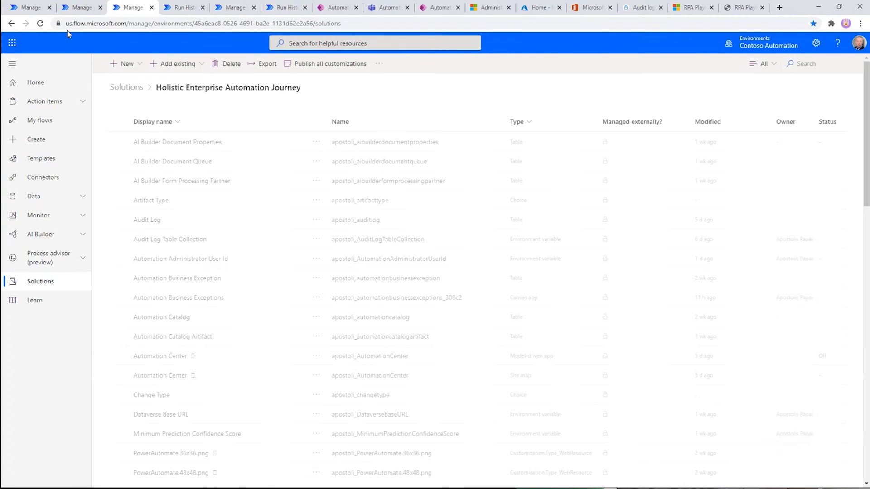
# - Look through the solution's components and open the Automation Center model-driven app for editing
pyautogui.scroll(-1, 242, 164)
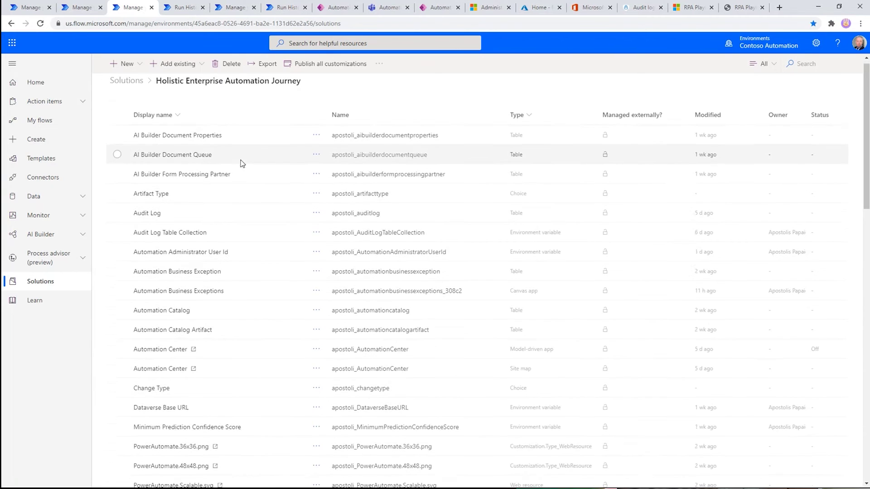
pyautogui.scroll(-12, 243, 163)
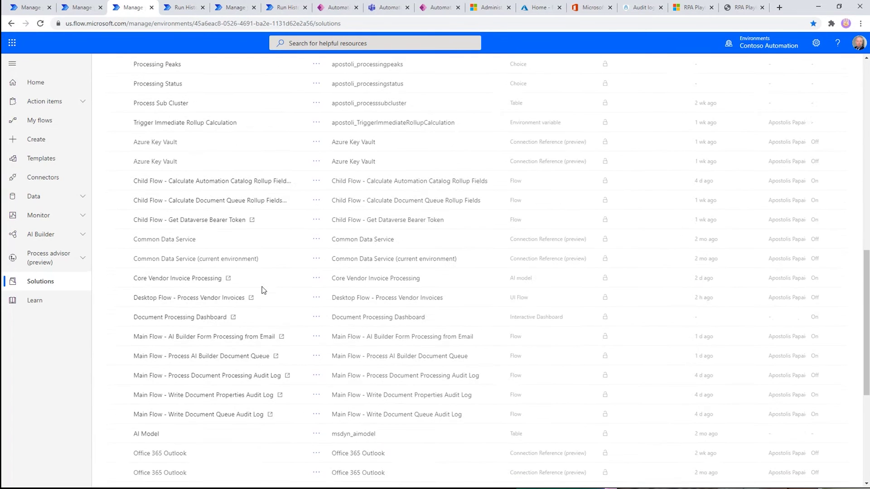
pyautogui.scroll(-2, 317, 288)
pyautogui.scroll(4, 472, 281)
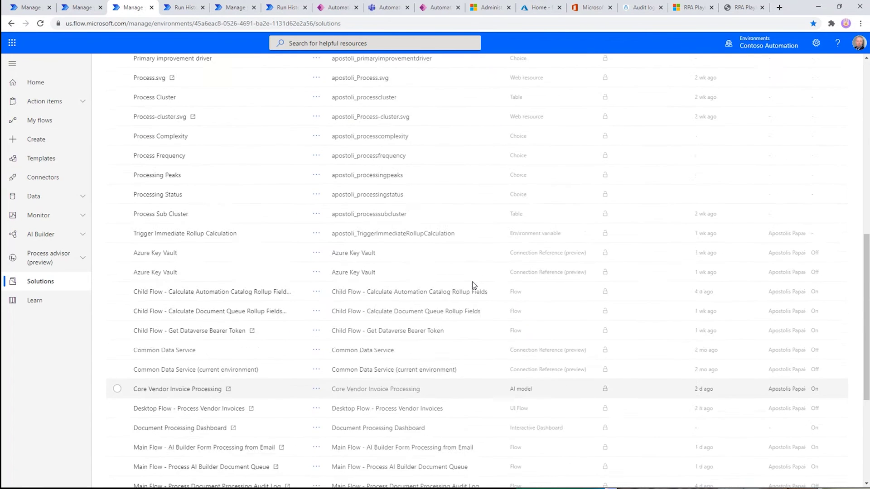
pyautogui.scroll(5, 472, 281)
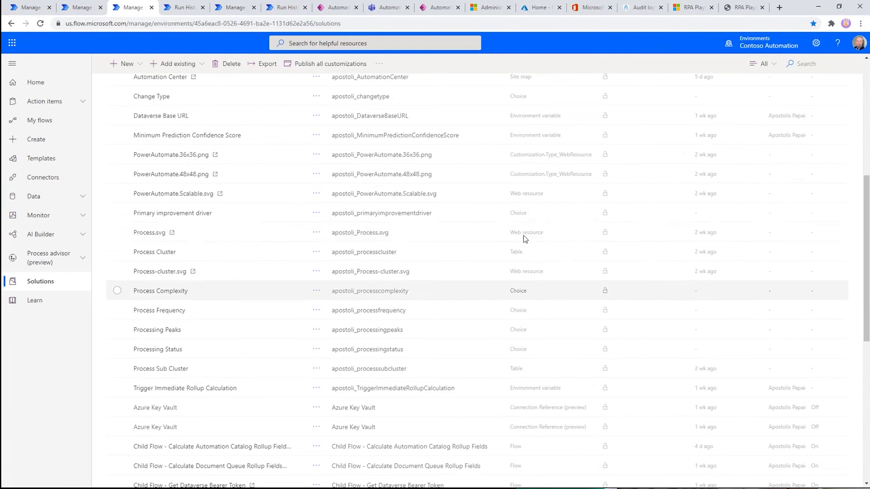
pyautogui.scroll(5, 535, 230)
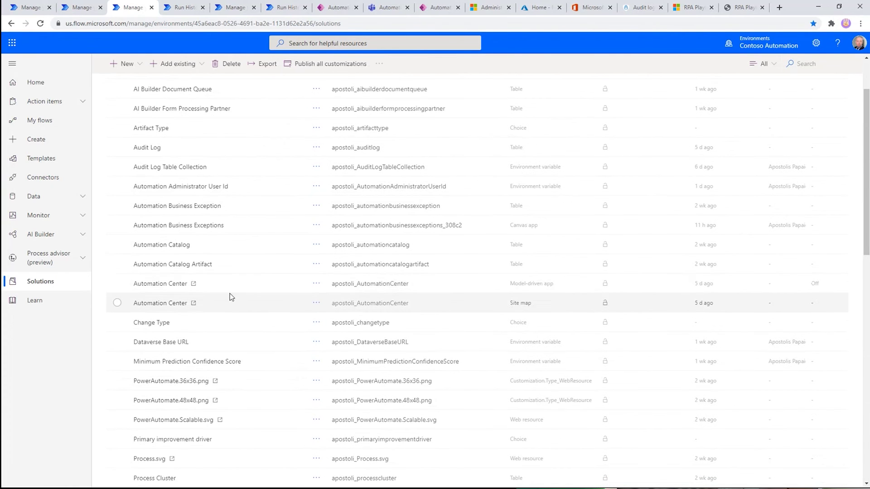
pyautogui.click(316, 283)
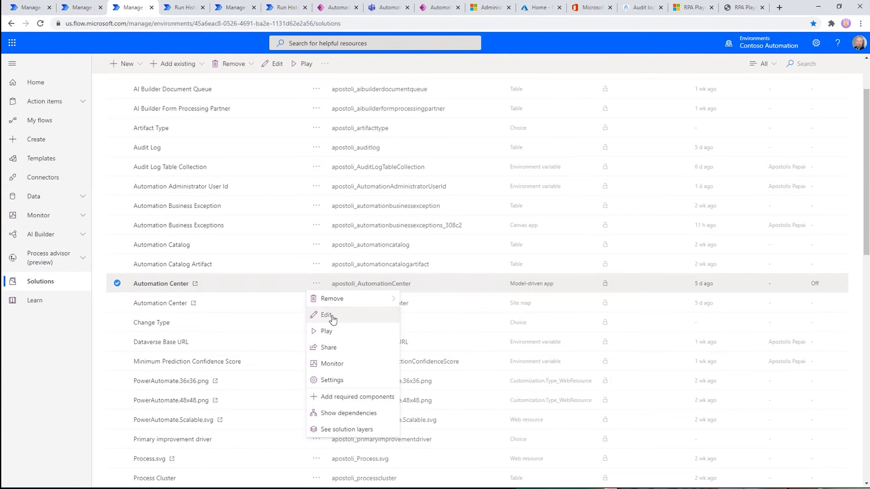
pyautogui.click(333, 319)
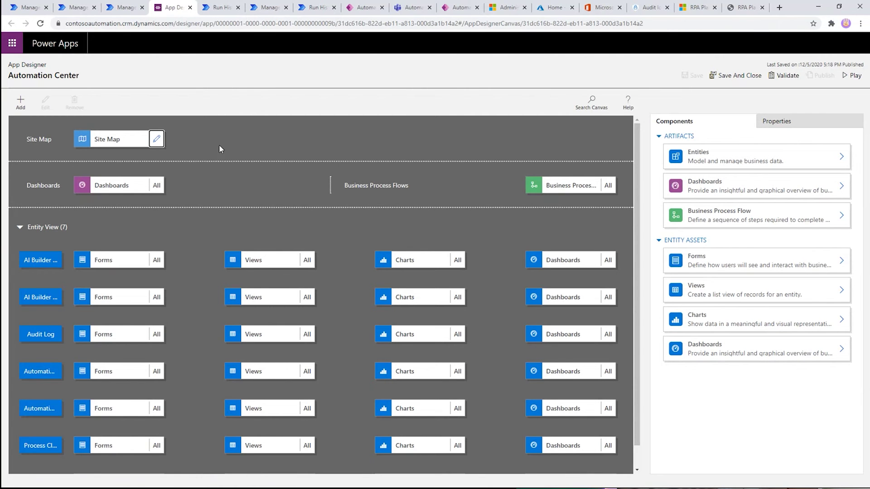
# - View the Automation Center app's site map, then close the App Designer and return to the solution's components
pyautogui.click(156, 140)
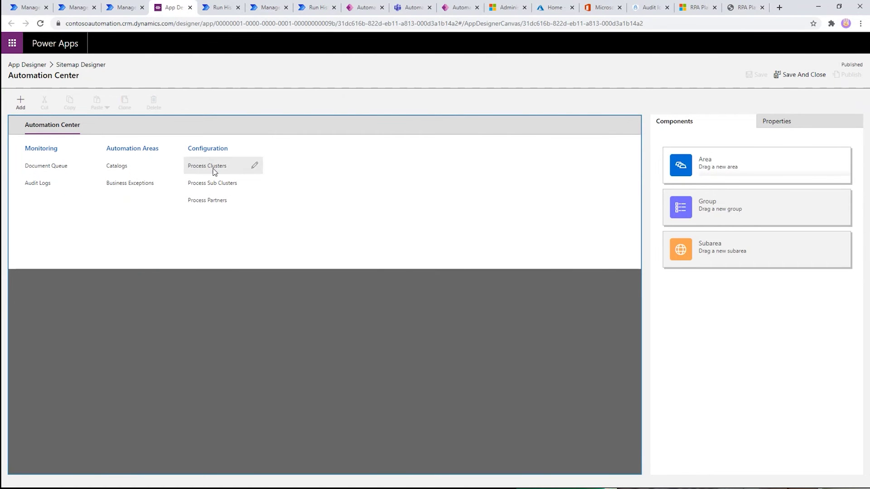
pyautogui.click(208, 167)
pyautogui.click(20, 102)
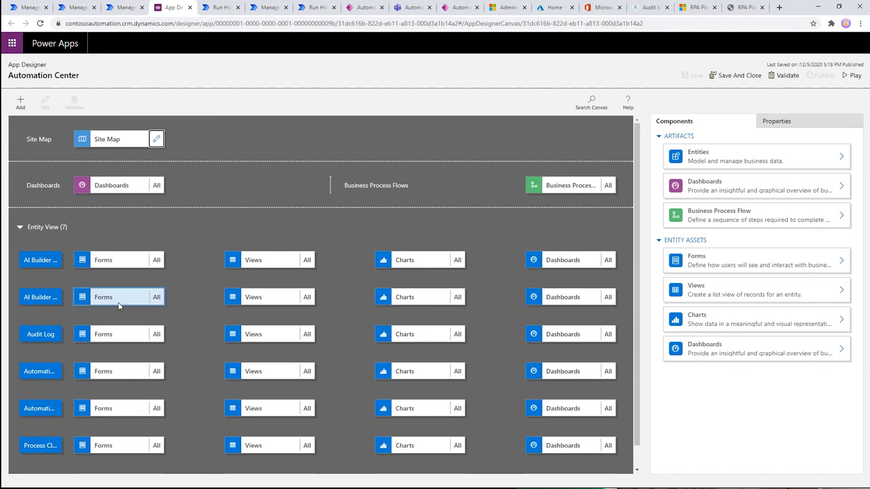
pyautogui.click(190, 8)
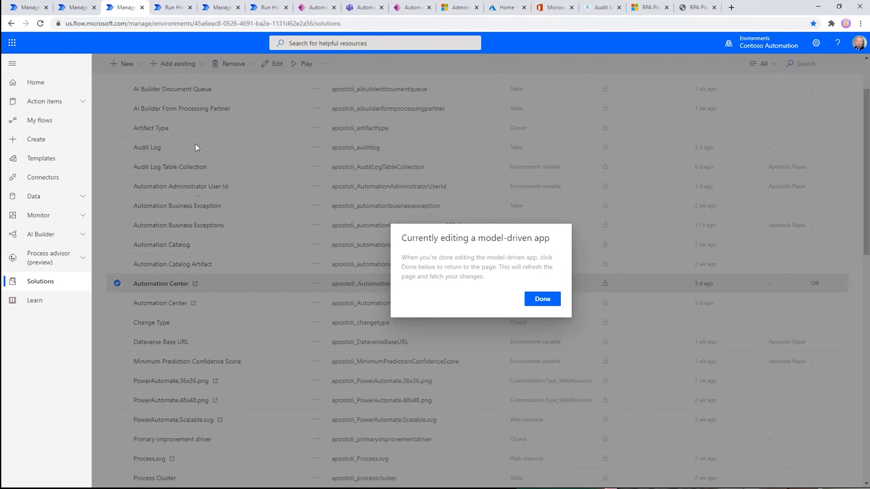
pyautogui.click(533, 300)
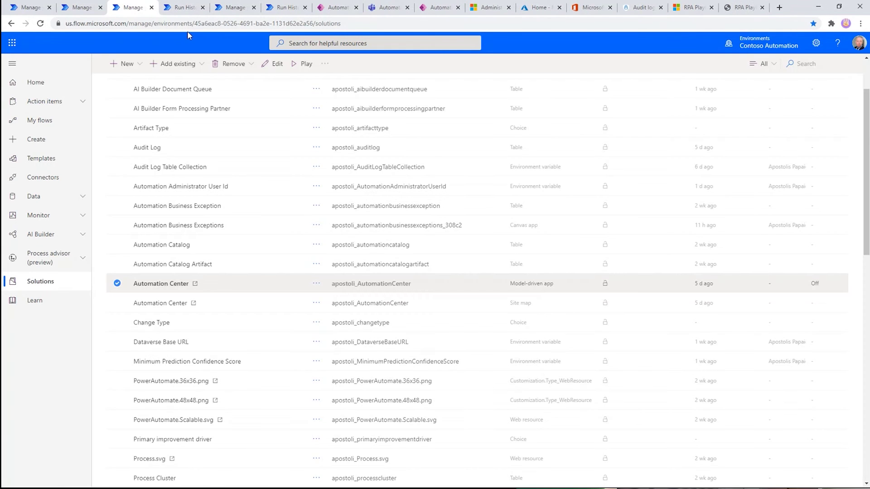
# - Return to the Automation Center app and view the process clusters, process sub clusters and process partners in turn
pyautogui.click(344, 8)
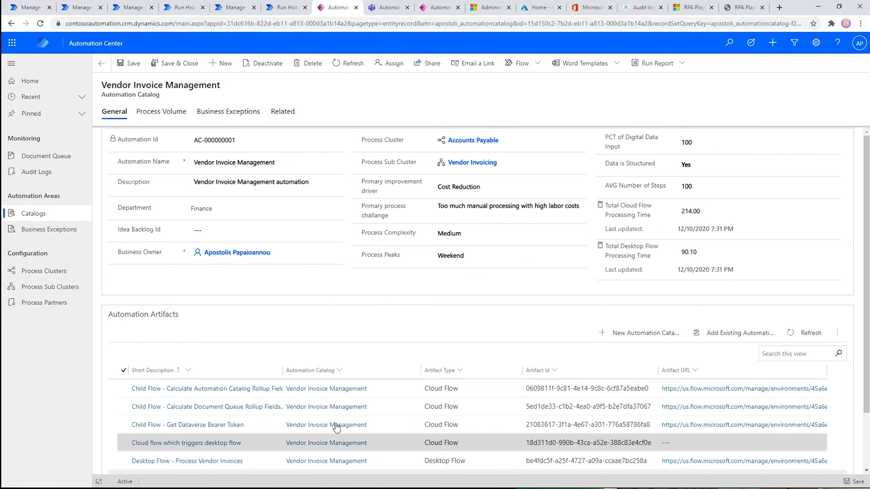
pyautogui.click(58, 273)
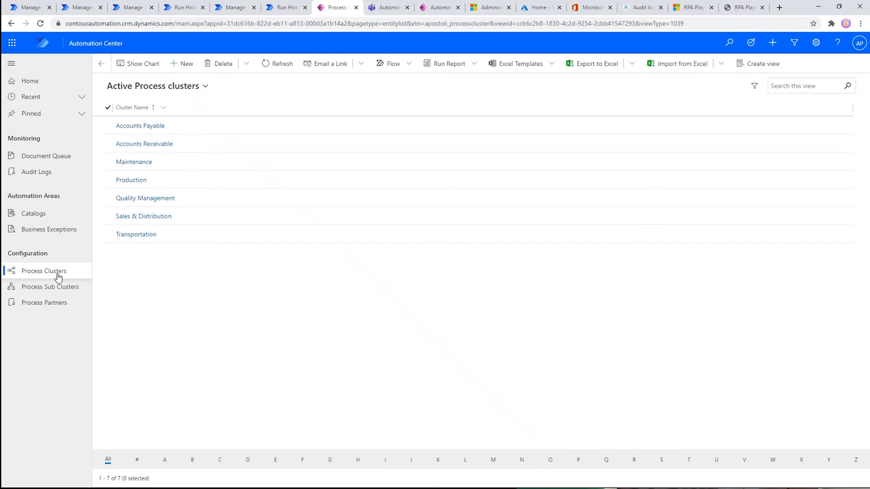
pyautogui.click(61, 291)
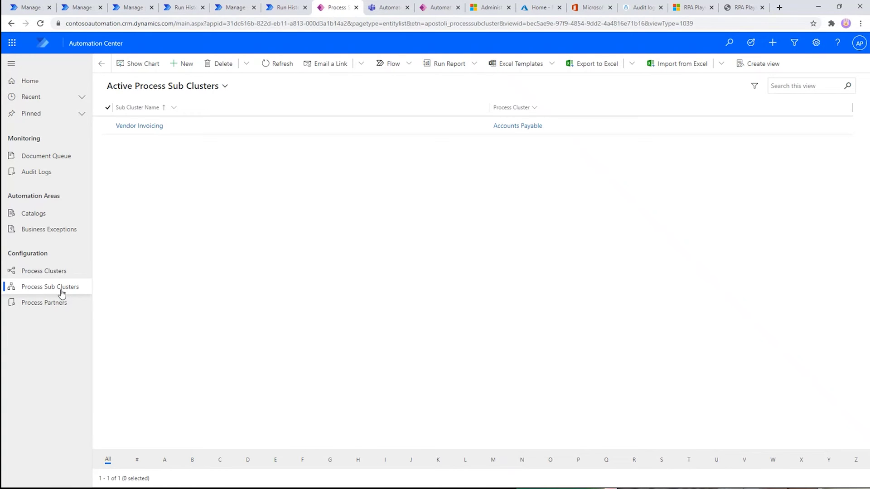
pyautogui.click(58, 310)
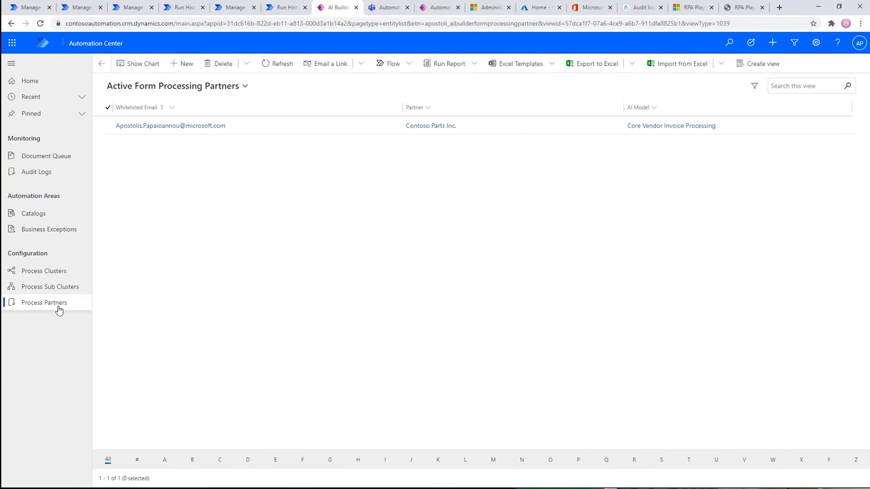
# - Open the Contoso Parts Inc. form processing partner record and bring up the Vendor Invoice Template PDF in Adobe Acrobat Reader
pyautogui.doubleClick(245, 129)
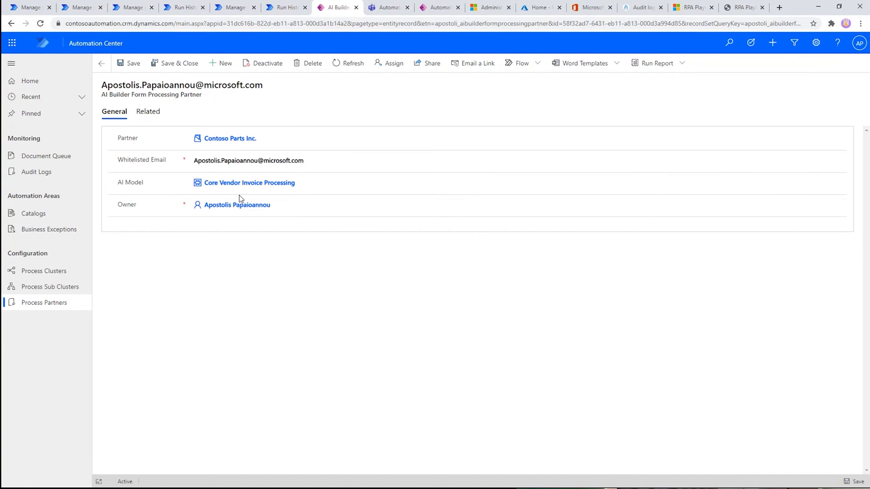
pyautogui.click(205, 180)
pyautogui.hotkey('alt', 'Tab')
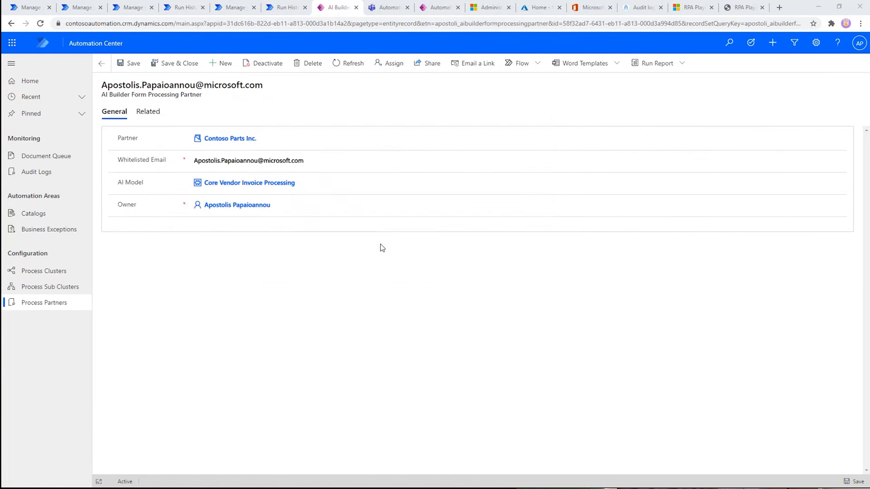
pyautogui.click(378, 265)
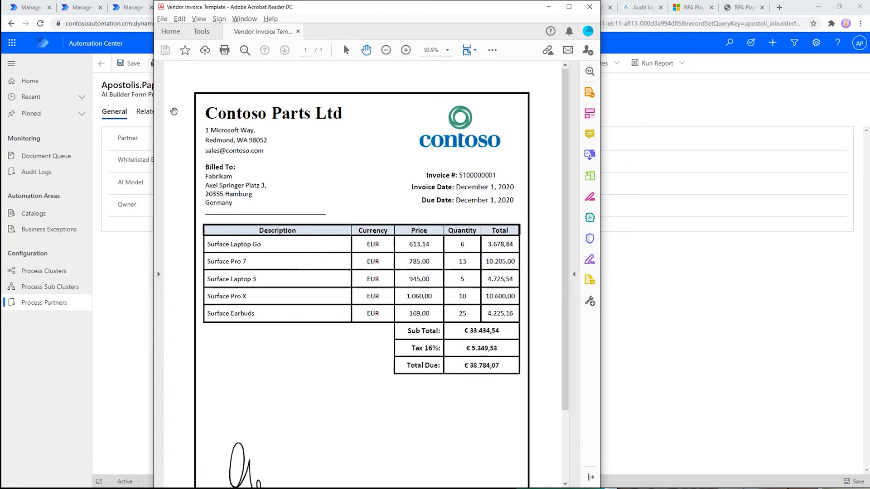
# - Switch to the AI Builder Invoice Processing model and go back from its document collections to the fields to extract
pyautogui.click(28, 8)
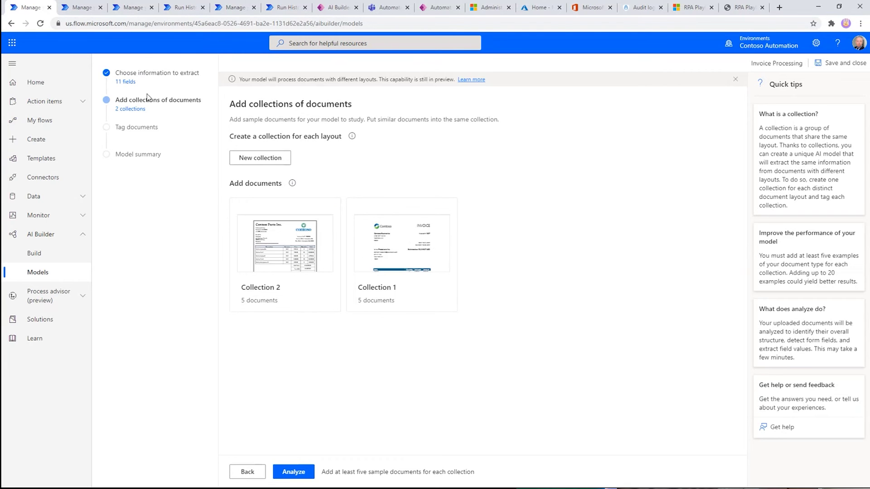
pyautogui.click(247, 472)
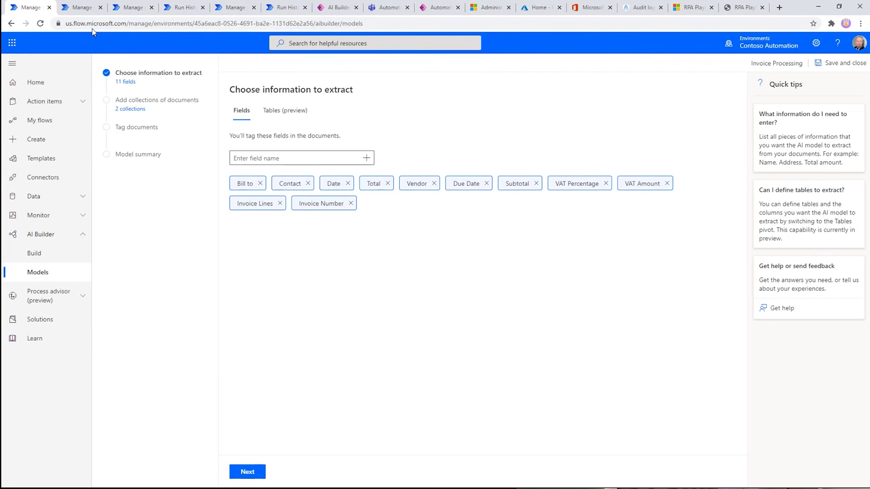
# - Return to the Automation Center app and open the document queue
pyautogui.click(82, 12)
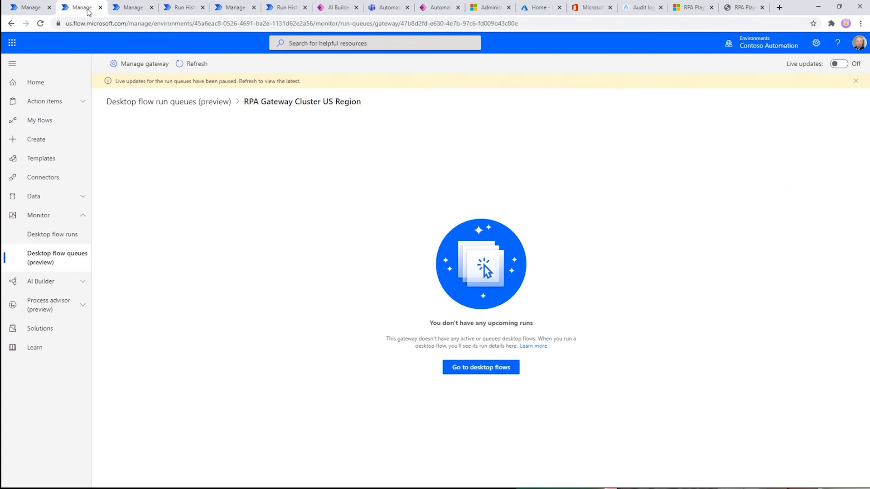
pyautogui.click(132, 12)
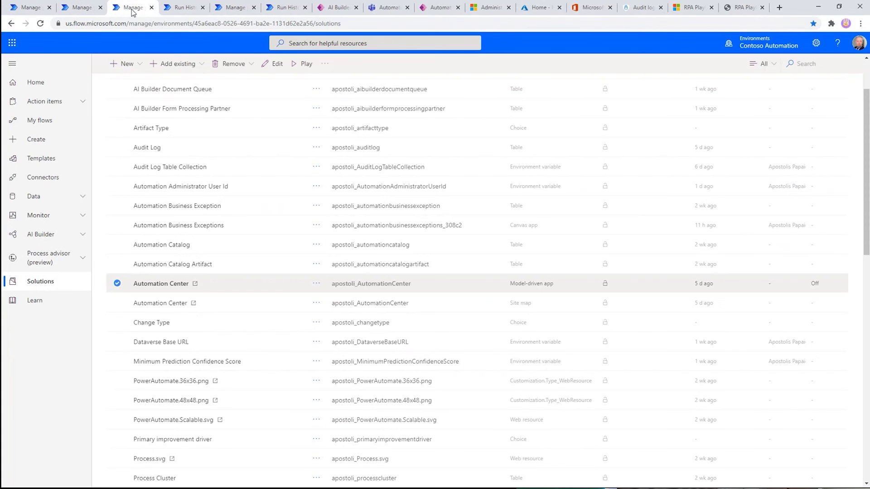
pyautogui.click(336, 8)
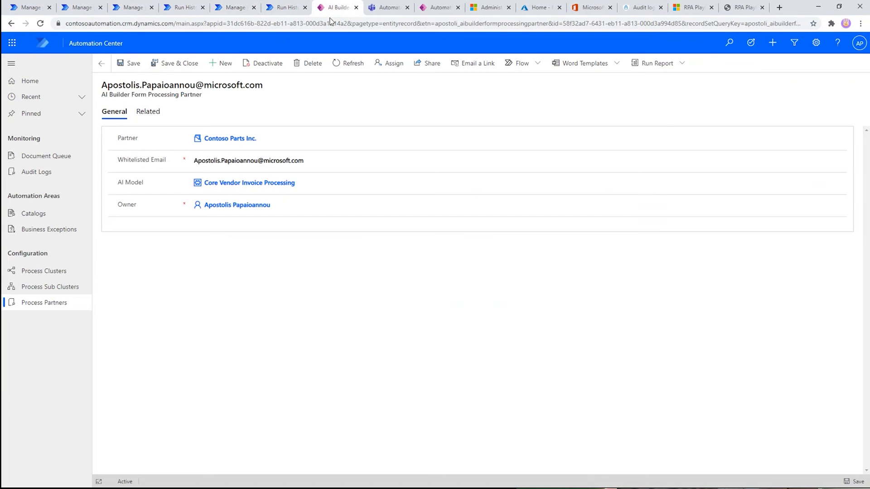
pyautogui.click(46, 158)
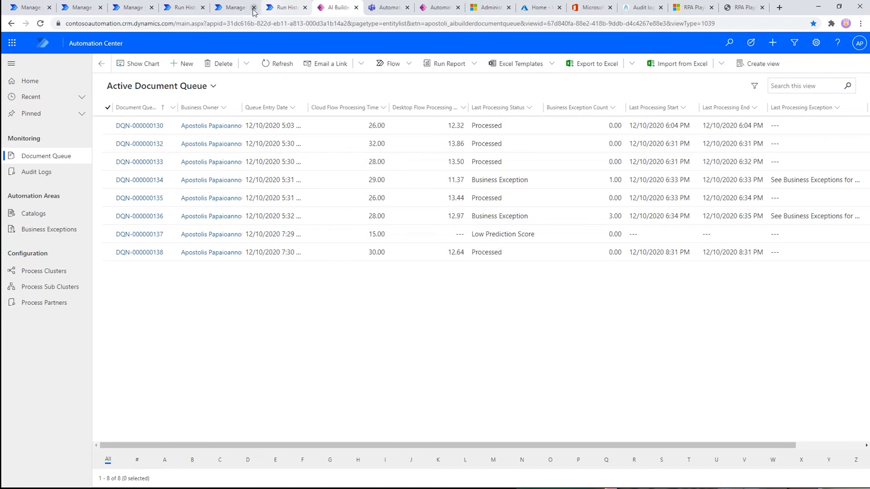
# - Open the main flows Process AI Builder Document Queue and AI Builder Form Processing from Email for editing in Power Automate, reloading the latter
pyautogui.click(233, 13)
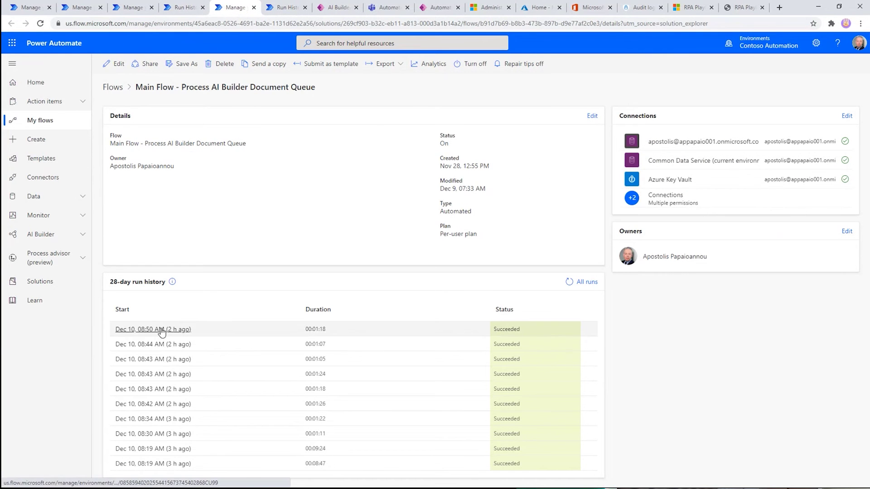
pyautogui.click(115, 63)
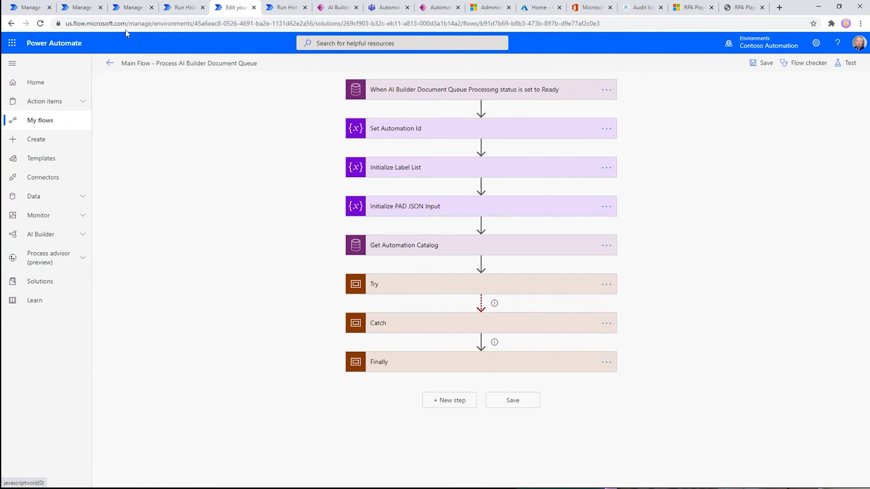
pyautogui.click(166, 10)
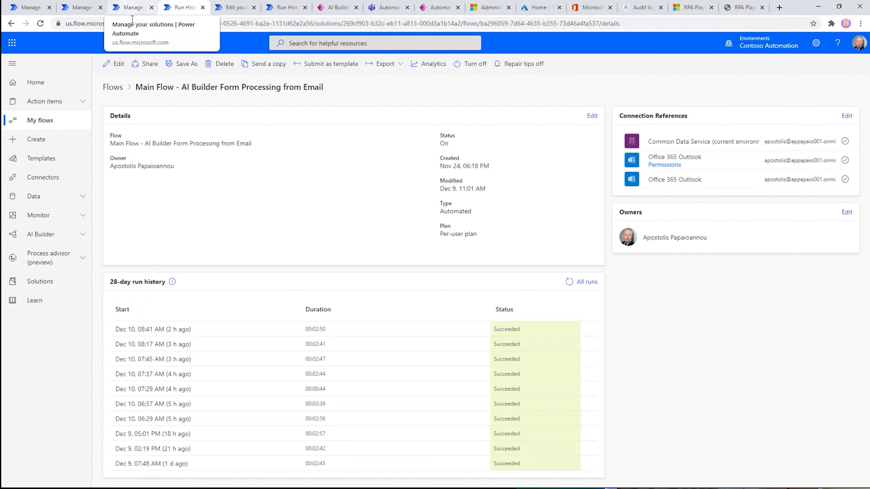
pyautogui.click(171, 65)
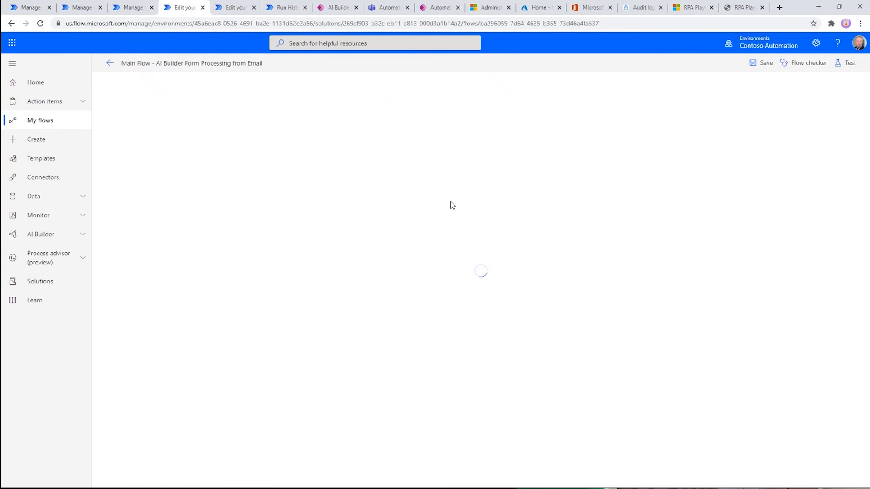
pyautogui.click(39, 25)
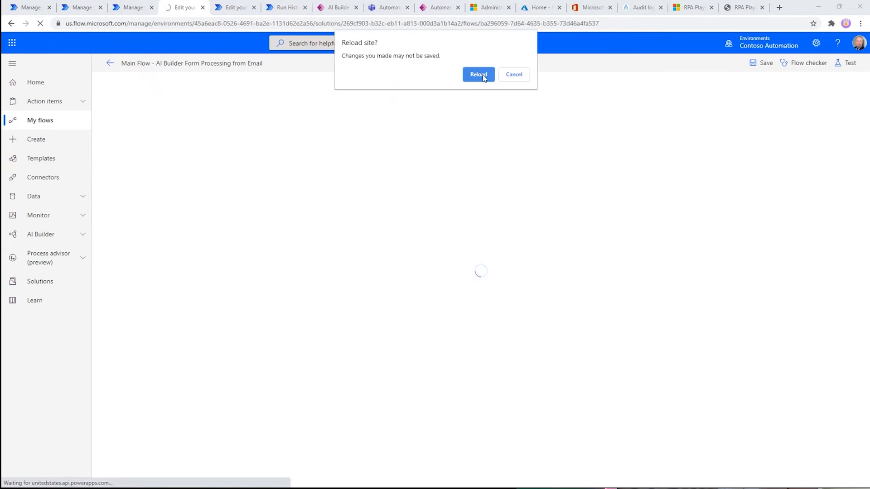
pyautogui.click(483, 76)
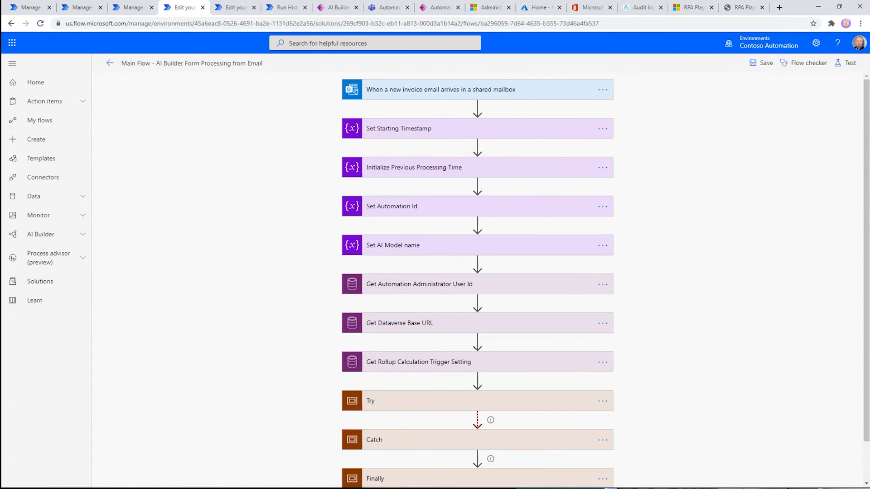
# - Inspect the settings of the trigger for new invoice emails in a shared mailbox, and collapse it again
pyautogui.click(490, 94)
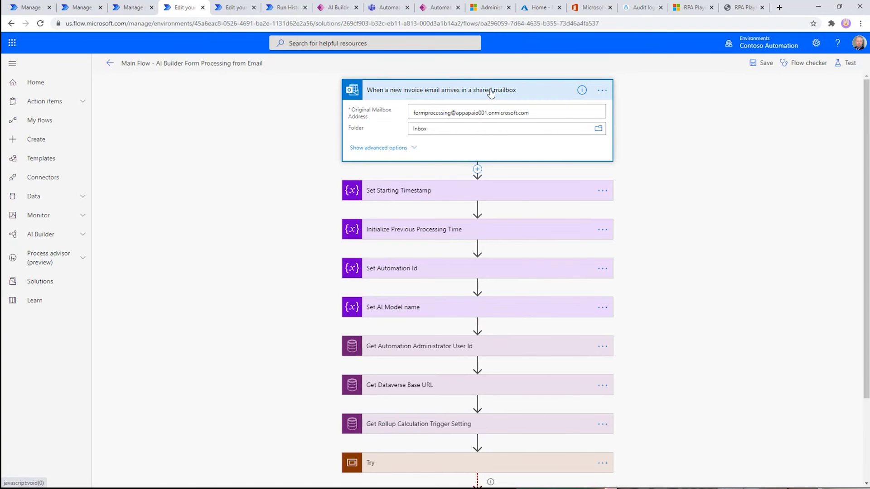
pyautogui.click(491, 94)
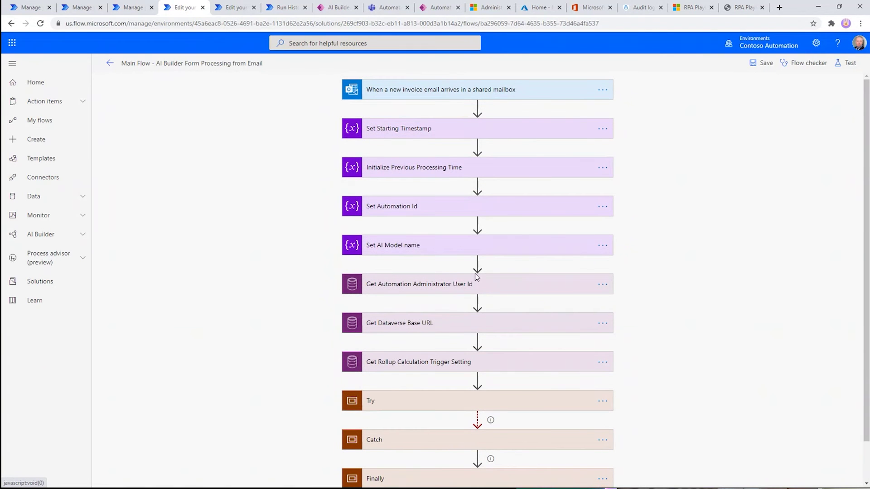
pyautogui.scroll(-1, 459, 249)
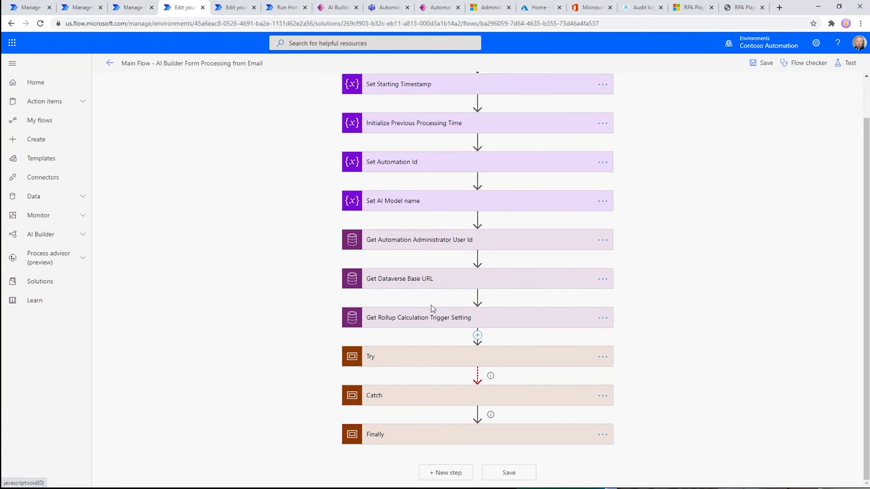
# - Expand the Try scope down through the attachment check to the condition that the vendor is whitelisted for document processing
pyautogui.click(453, 358)
pyautogui.scroll(-2, 463, 309)
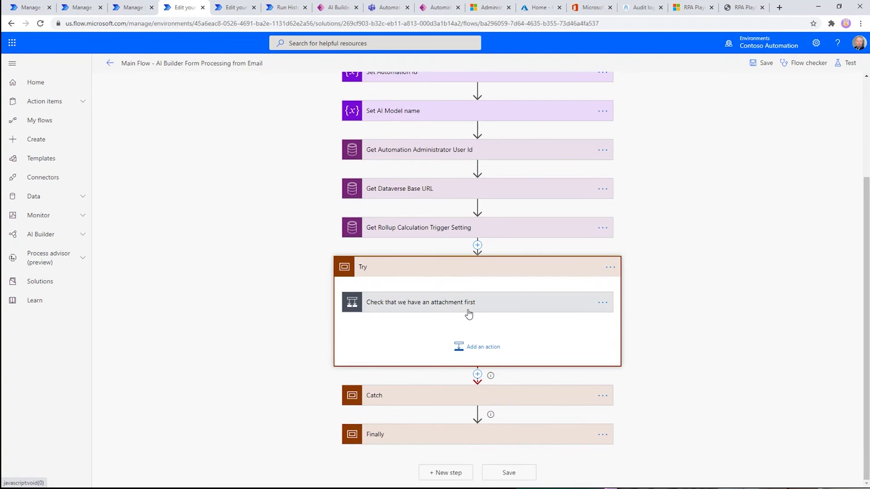
pyautogui.click(474, 308)
pyautogui.scroll(-2, 461, 215)
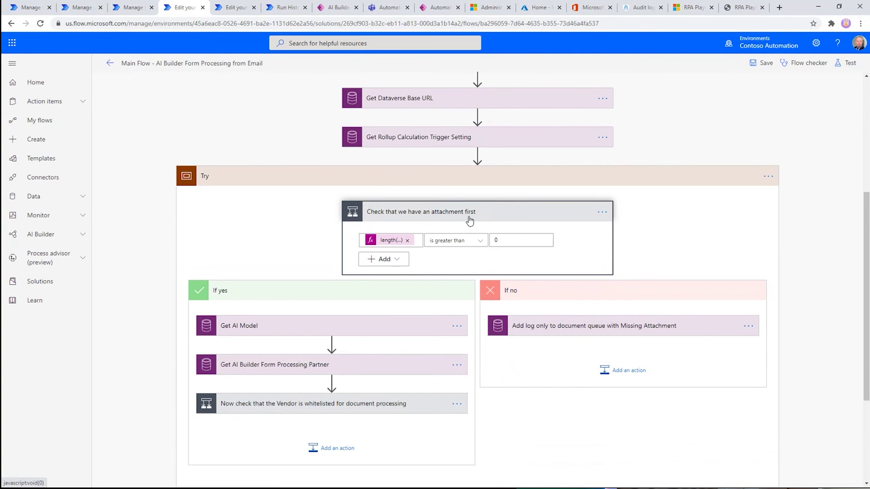
pyautogui.click(331, 403)
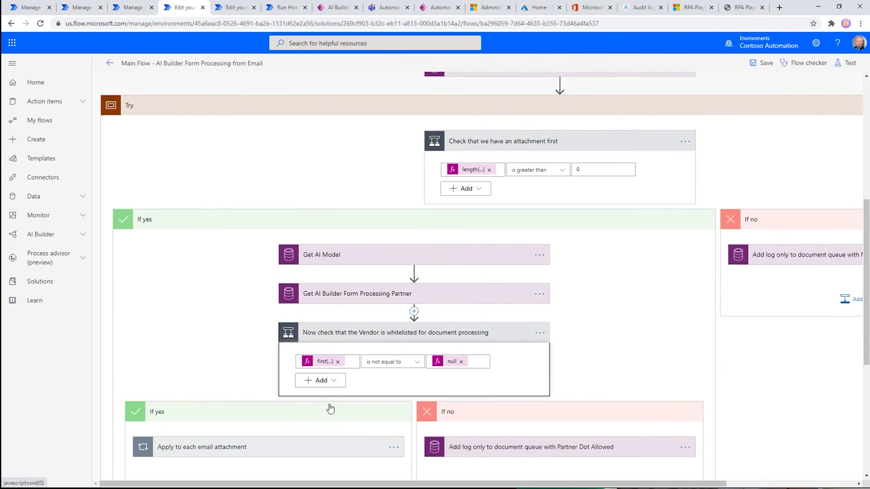
# - Expand the loop over each email attachment, its supported AI Builder file type check and the invoice confidence condition
pyautogui.scroll(-5, 330, 408)
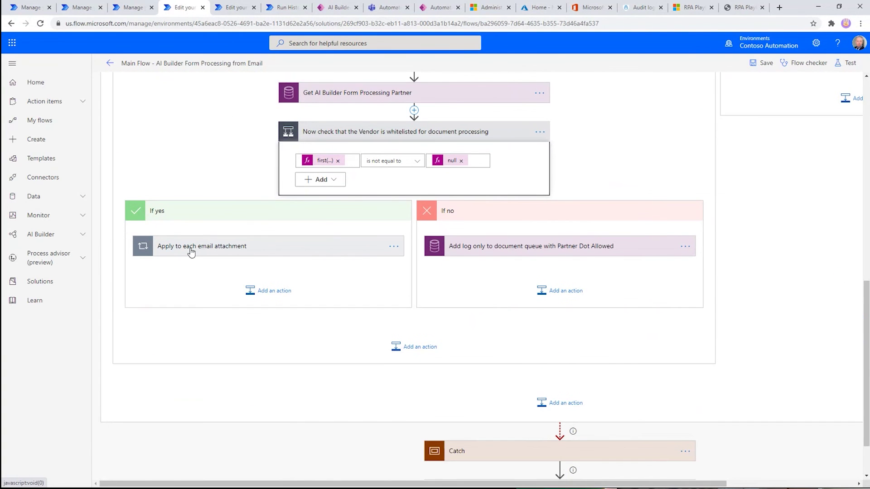
pyautogui.click(191, 249)
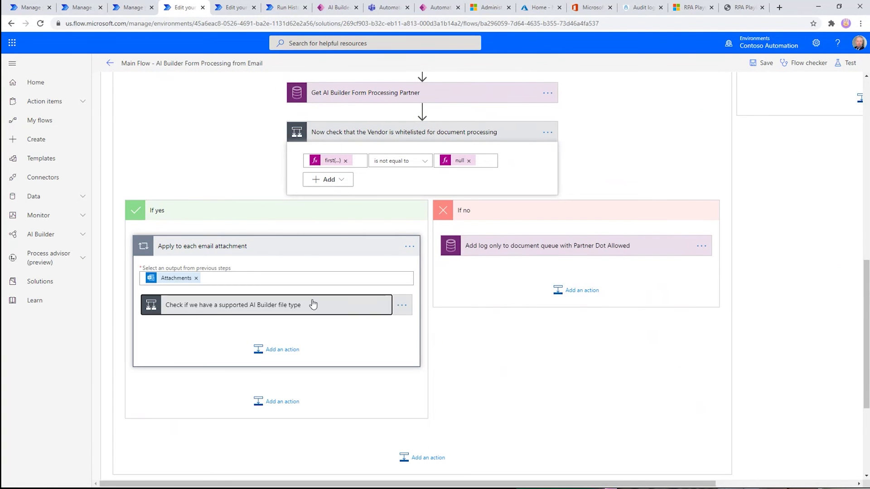
pyautogui.click(313, 304)
pyautogui.scroll(-5, 424, 361)
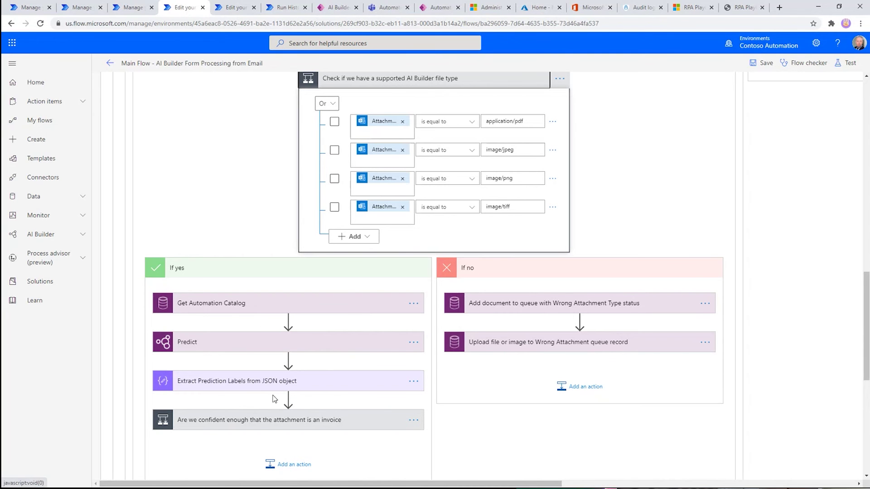
pyautogui.click(265, 421)
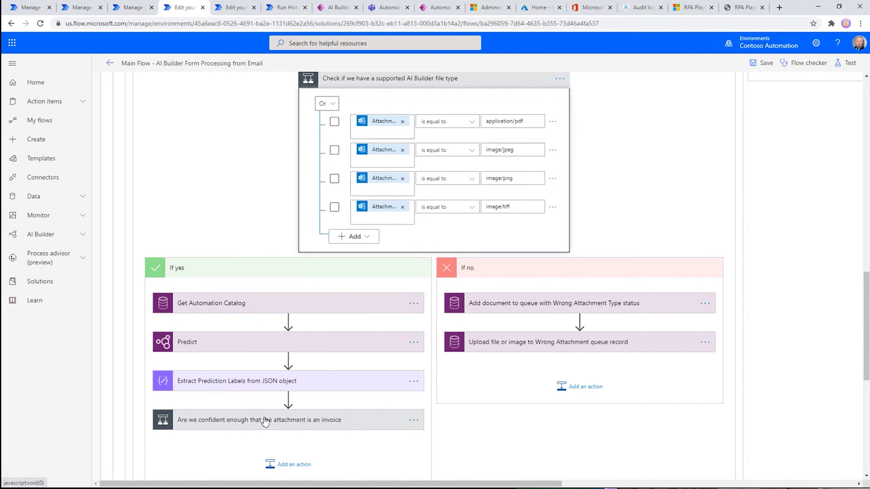
pyautogui.scroll(-6, 356, 406)
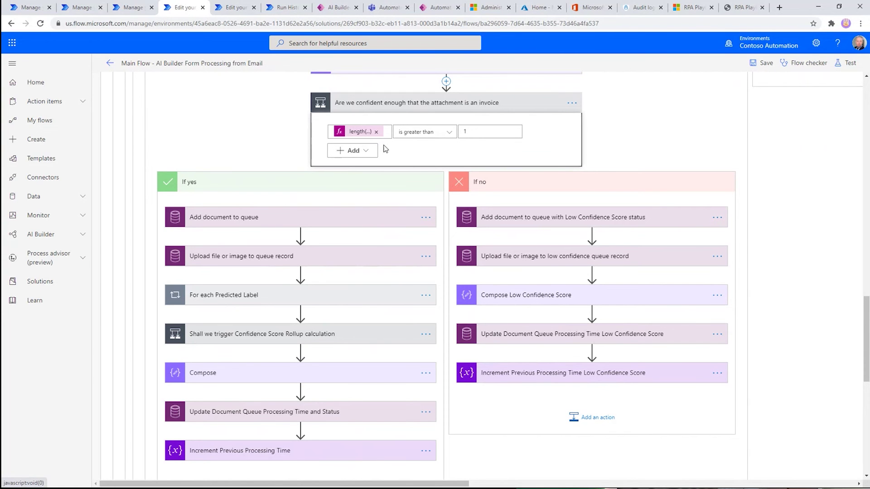
# - Switch to the Automation Center app, review the first queue record's processing details and document properties, and return to the document queue
pyautogui.click(339, 10)
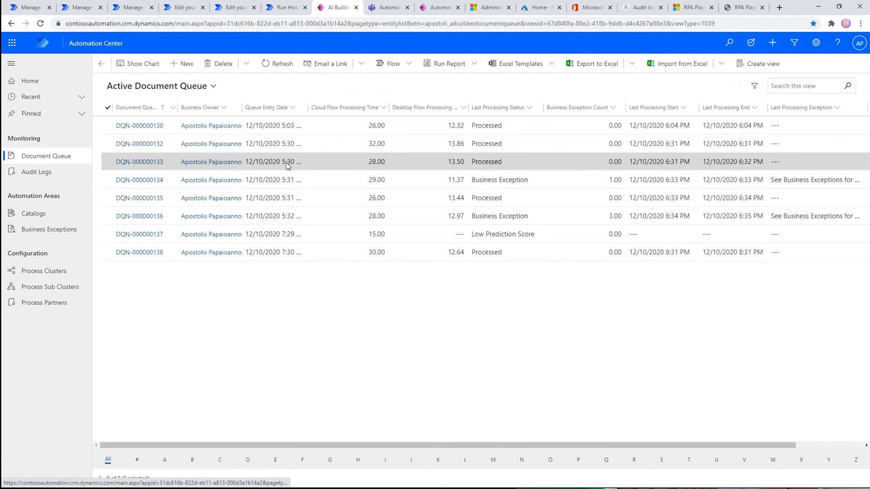
pyautogui.click(128, 125)
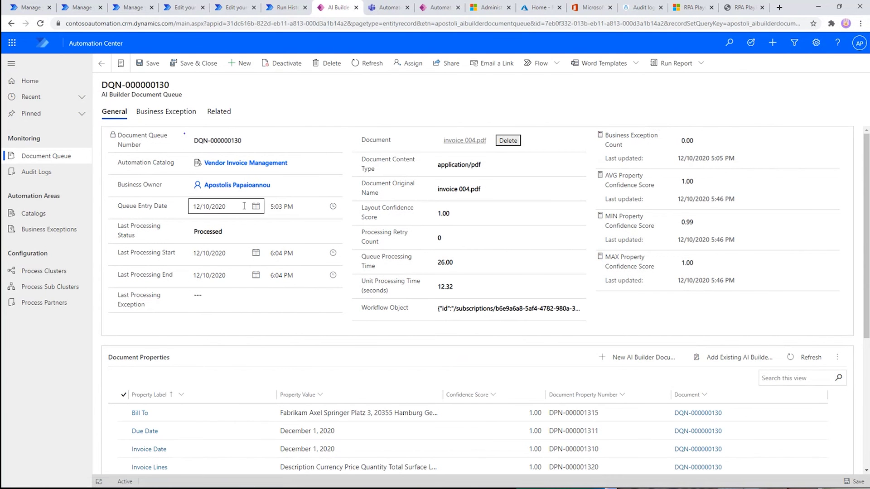
pyautogui.scroll(-3, 217, 385)
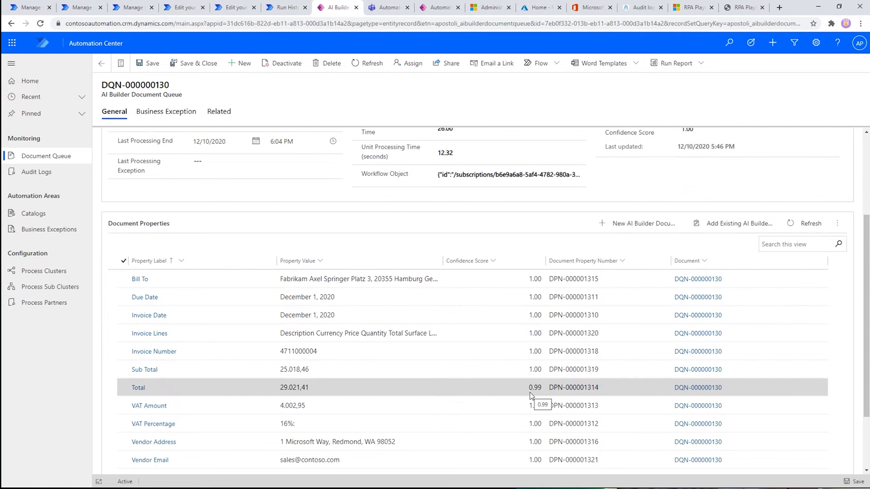
pyautogui.scroll(3, 357, 362)
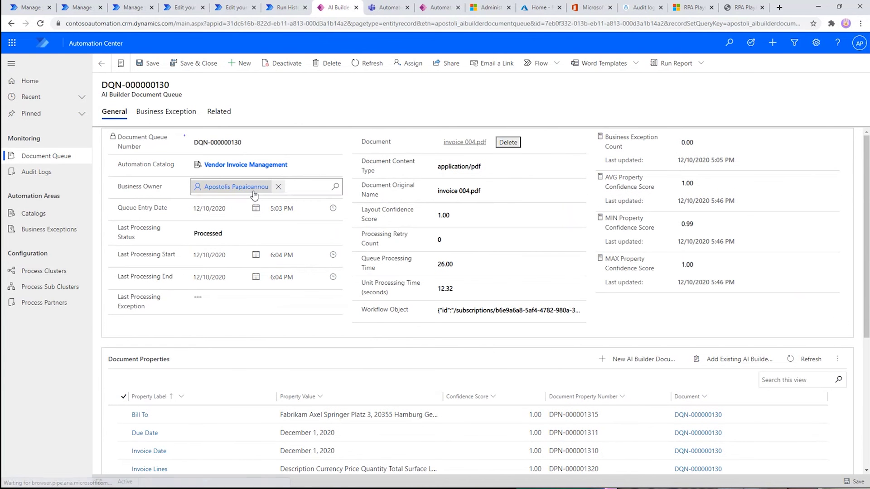
pyautogui.moveTo(254, 195)
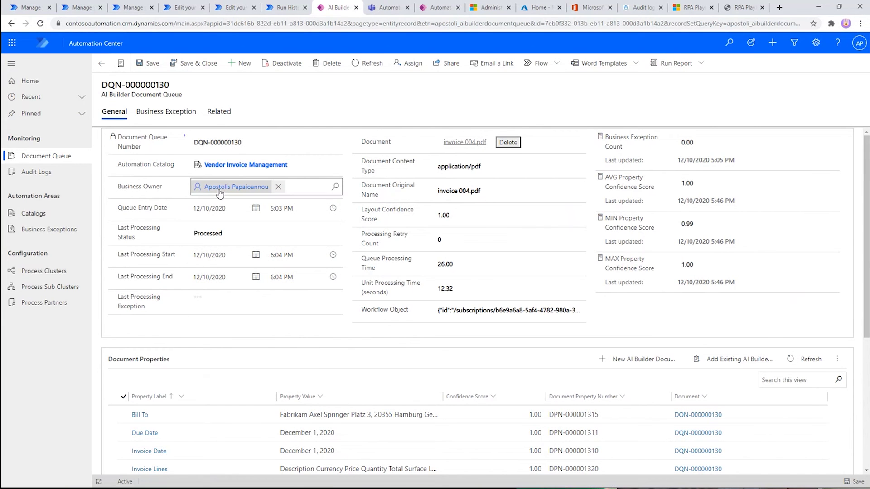
pyautogui.moveTo(220, 193)
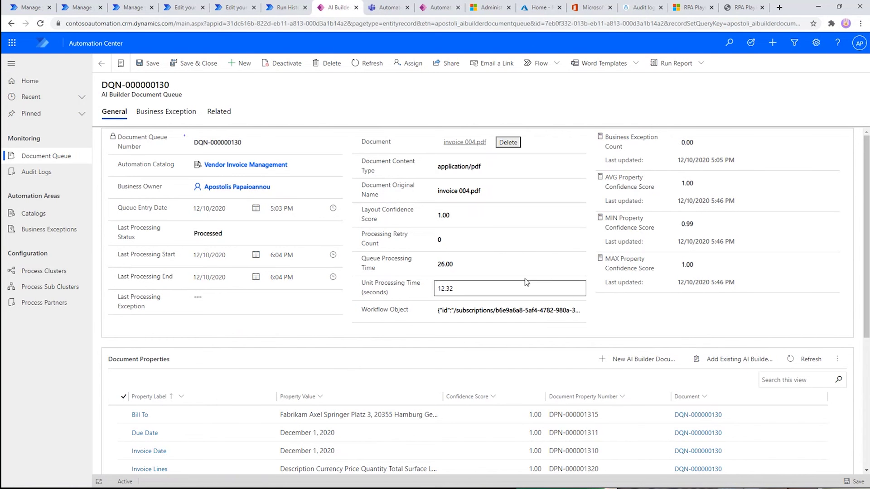
pyautogui.scroll(-1, 188, 373)
pyautogui.scroll(-4, 252, 357)
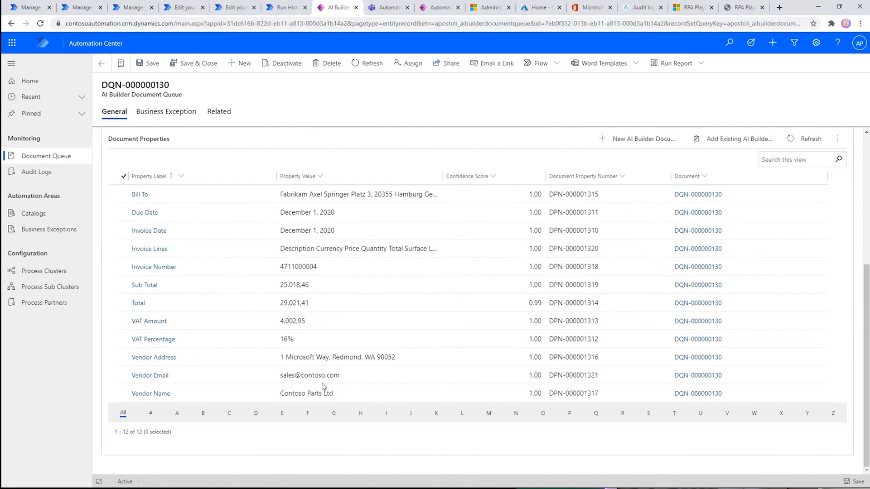
pyautogui.scroll(3, 354, 360)
pyautogui.scroll(2, 353, 360)
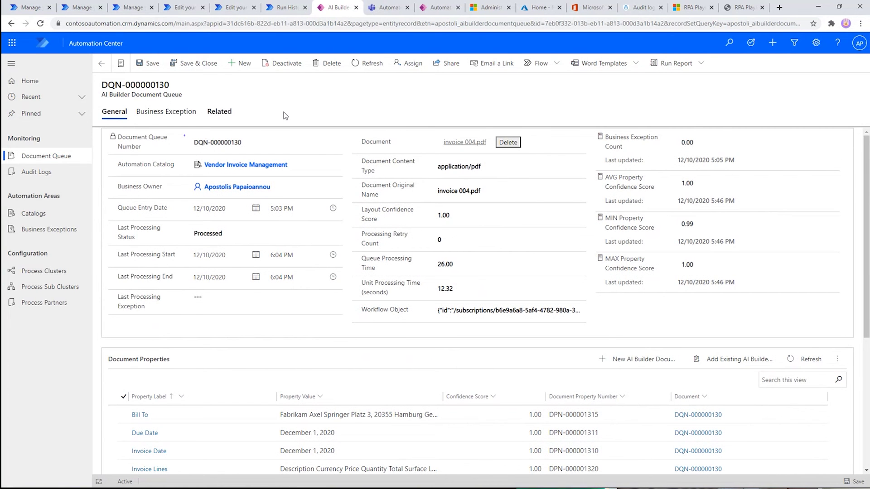
pyautogui.click(41, 156)
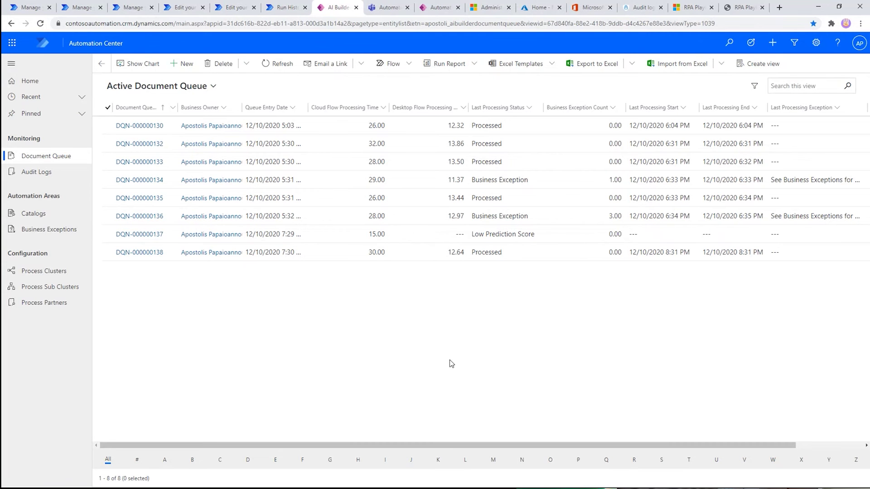
# - Switch to the drafted Vendor Invoice message in Outlook and view its attachments invoice 003.pdf and invoice 005.pdf, closing each one
pyautogui.hotkey('alt', 'Tab')
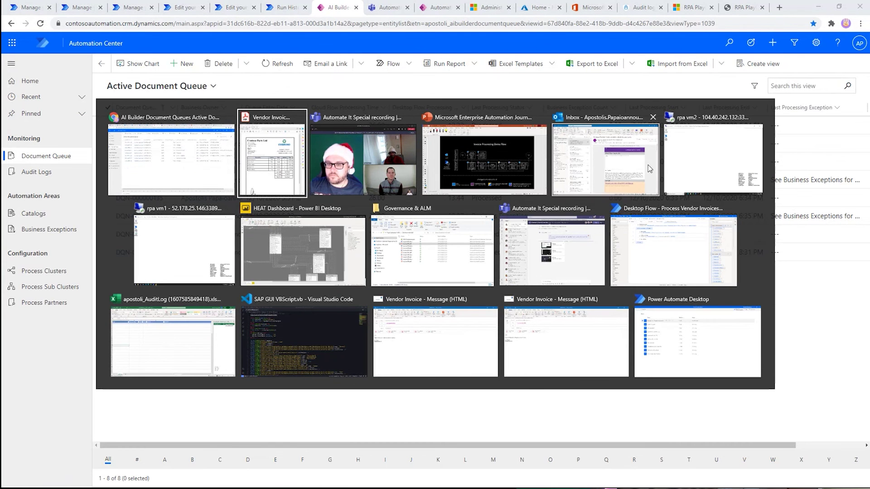
pyautogui.click(556, 338)
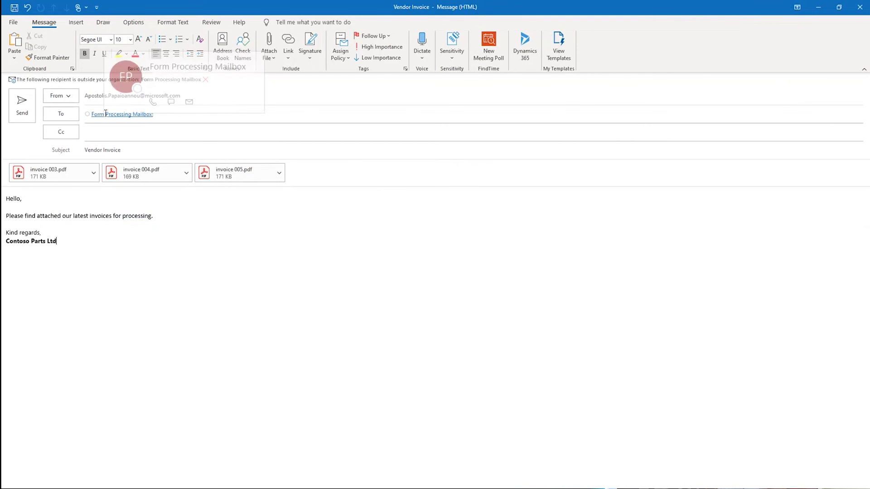
pyautogui.click(70, 173)
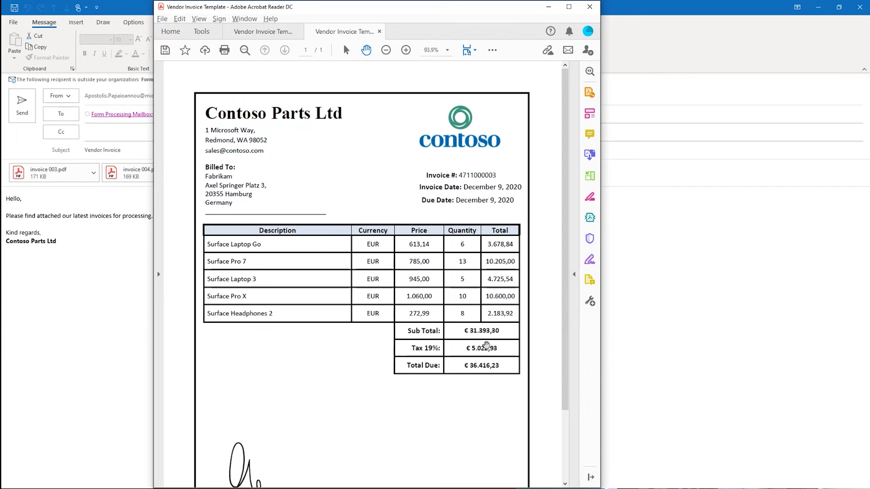
pyautogui.click(589, 8)
pyautogui.doubleClick(216, 172)
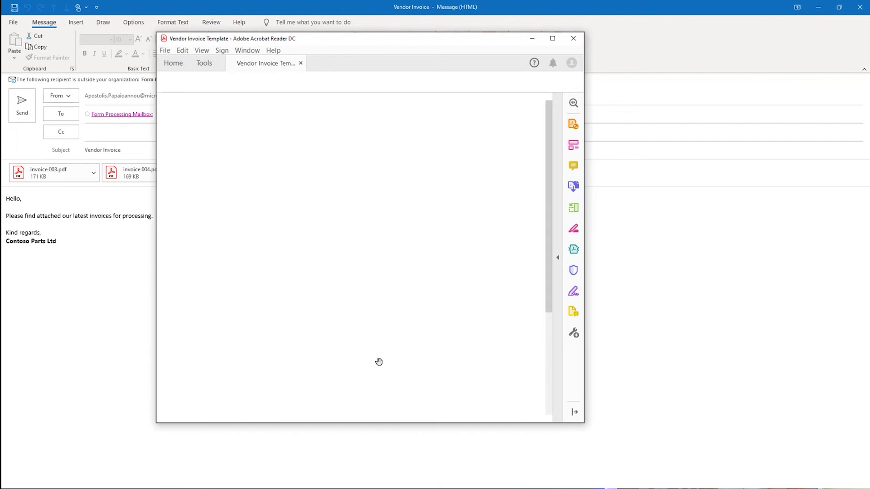
pyautogui.scroll(-5, 417, 360)
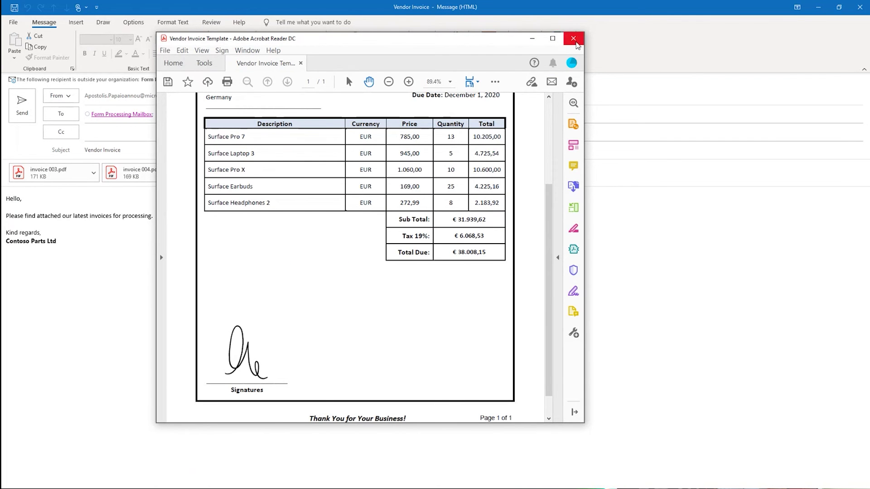
pyautogui.hotkey('alt', 'F4')
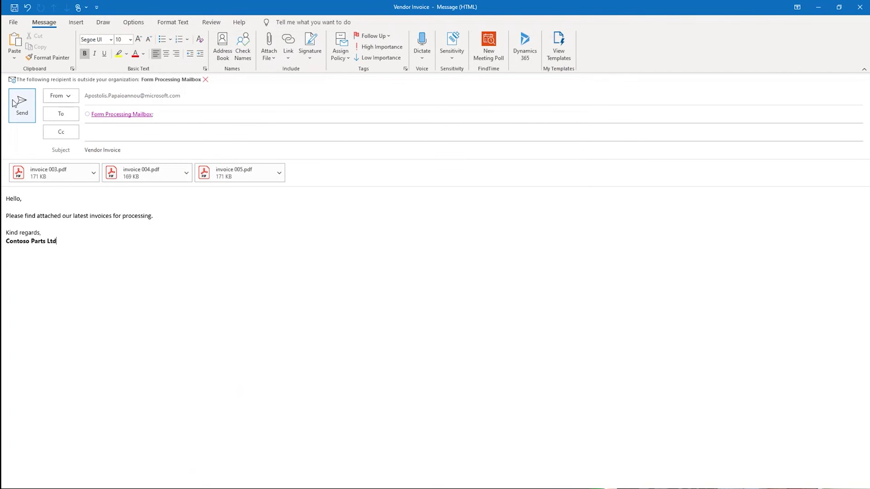
# - Send the Vendor Invoice email to the Form Processing Mailbox and return to the Process AI Builder Document Queue flow in Power Automate
pyautogui.click(17, 103)
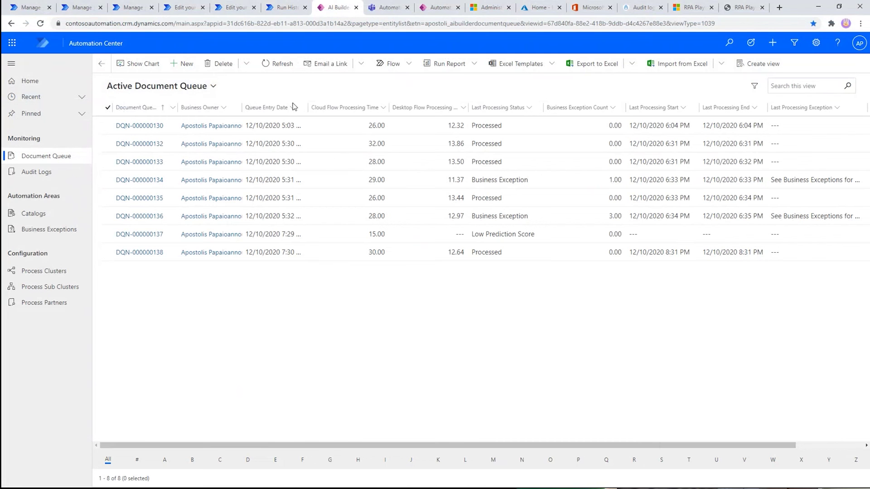
pyautogui.click(286, 8)
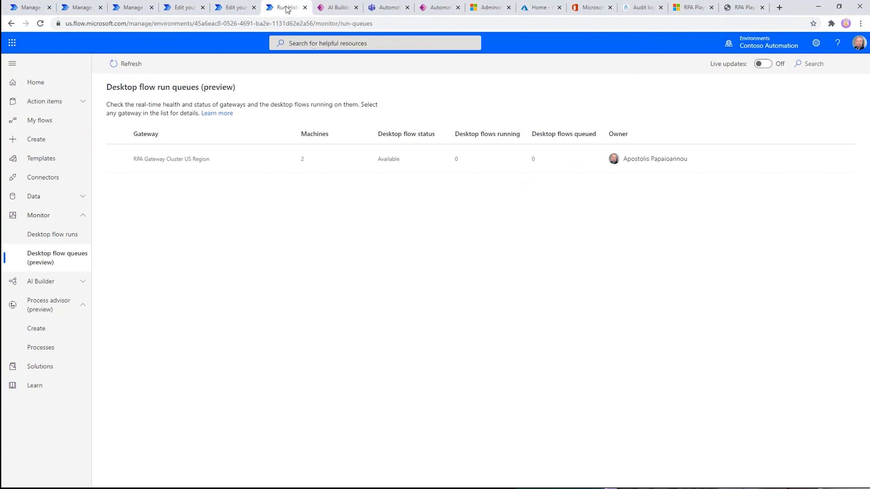
pyautogui.click(231, 9)
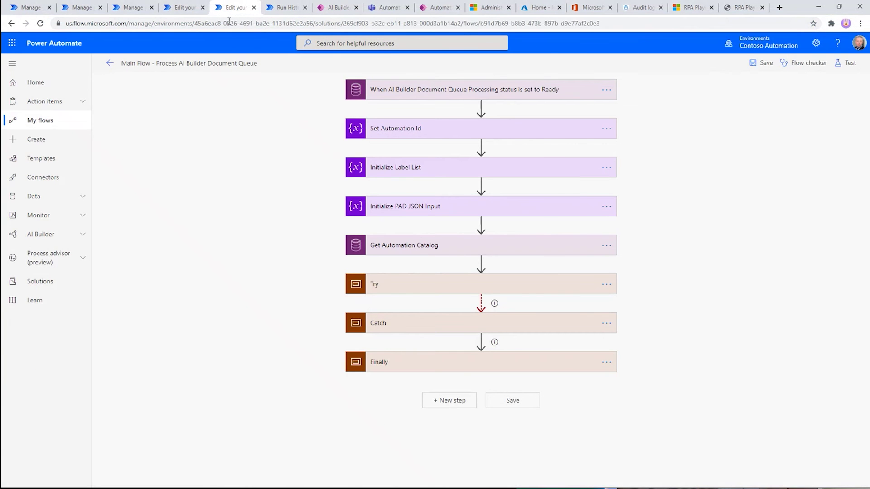
# - Expand the Try scope and its condition checking whether there are documents to be processed, and review the actions in both branches
pyautogui.click(432, 287)
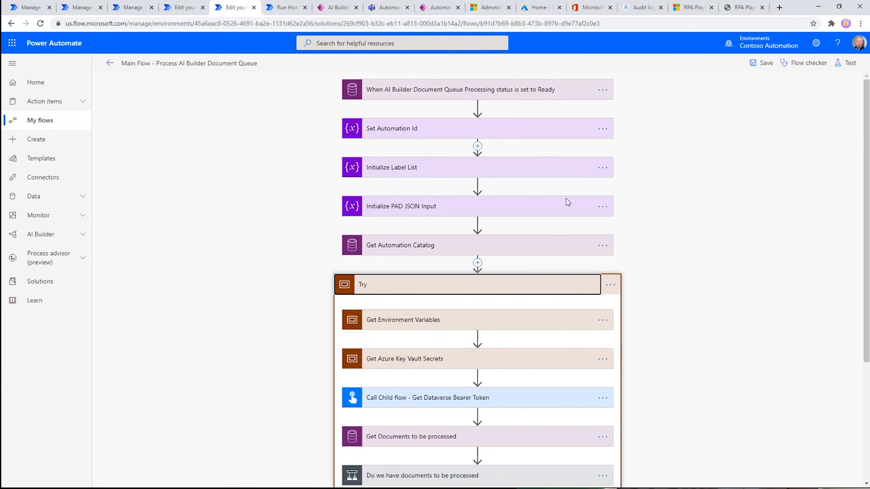
pyautogui.scroll(-3, 554, 253)
pyautogui.scroll(-2, 553, 253)
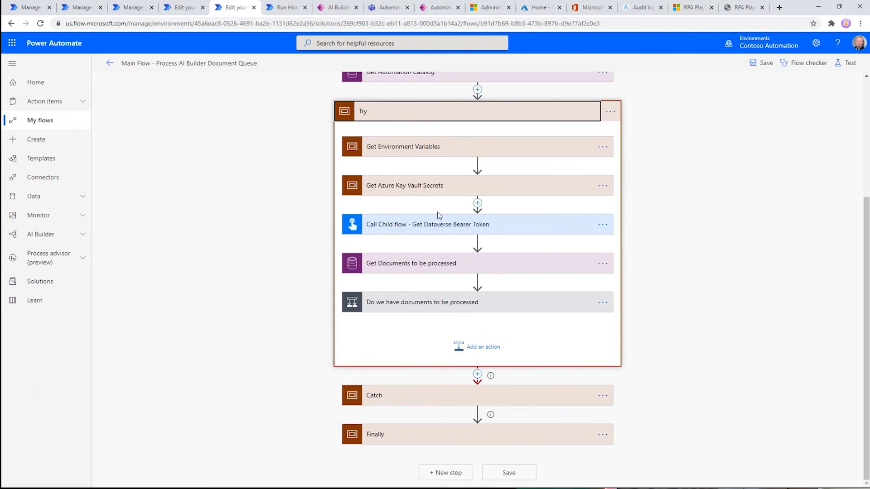
pyautogui.click(508, 302)
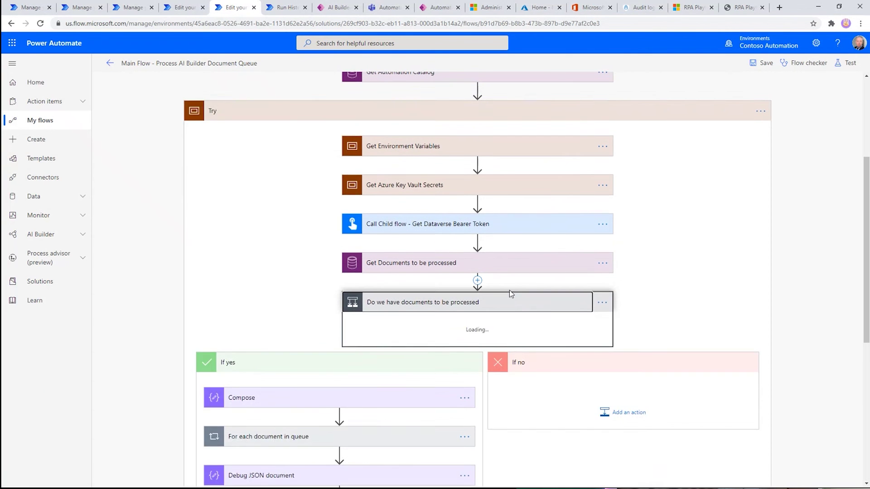
pyautogui.scroll(-5, 509, 290)
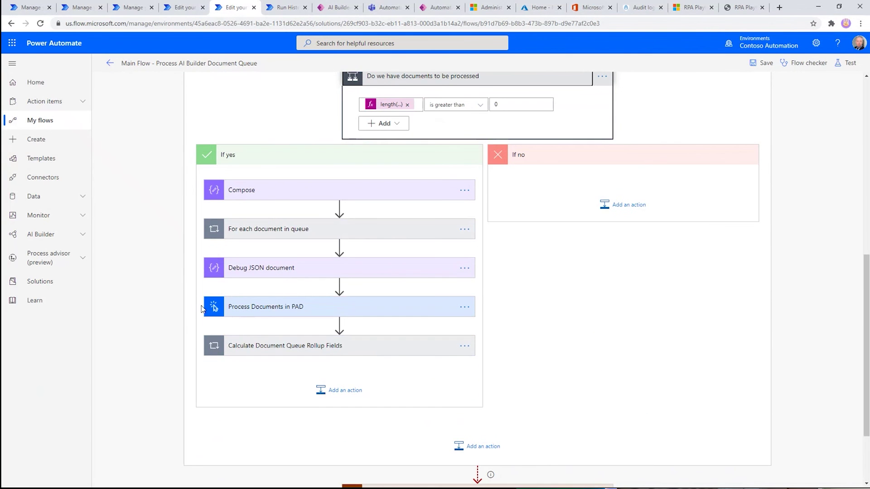
# - Expand the Process Documents in PAD action and review its desktop flow, run mode and input parameters
pyautogui.click(271, 308)
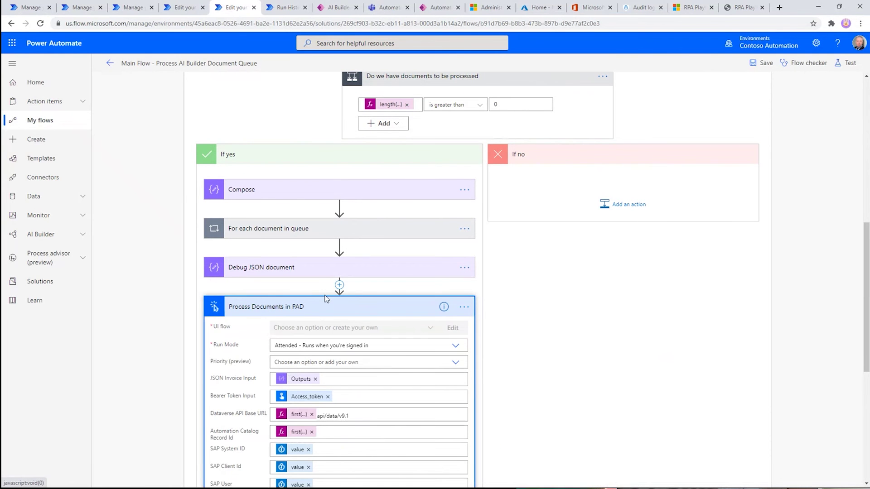
pyautogui.scroll(-2, 330, 313)
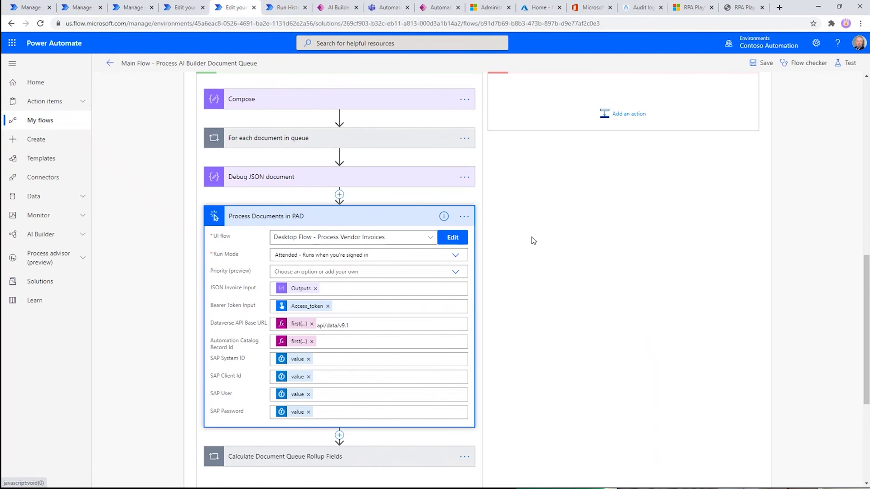
pyautogui.click(540, 205)
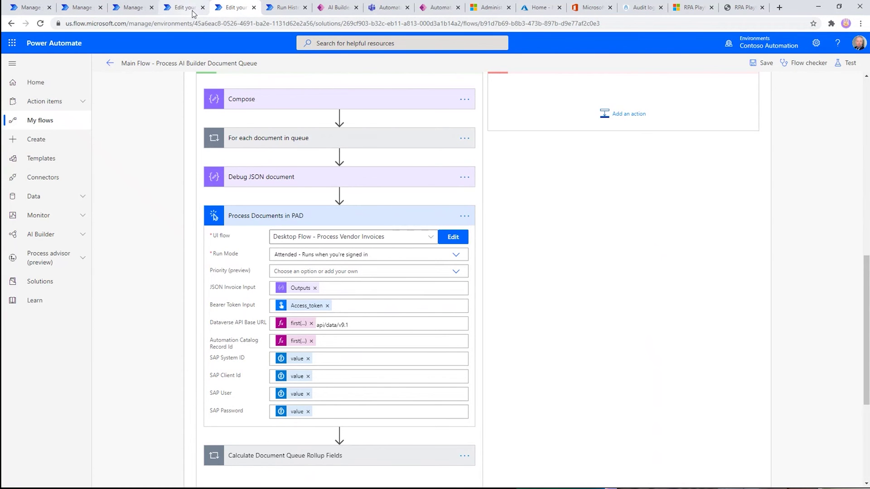
# - Switch to the Automation Center app and refresh the Active Document Queue to check for new records
pyautogui.click(337, 7)
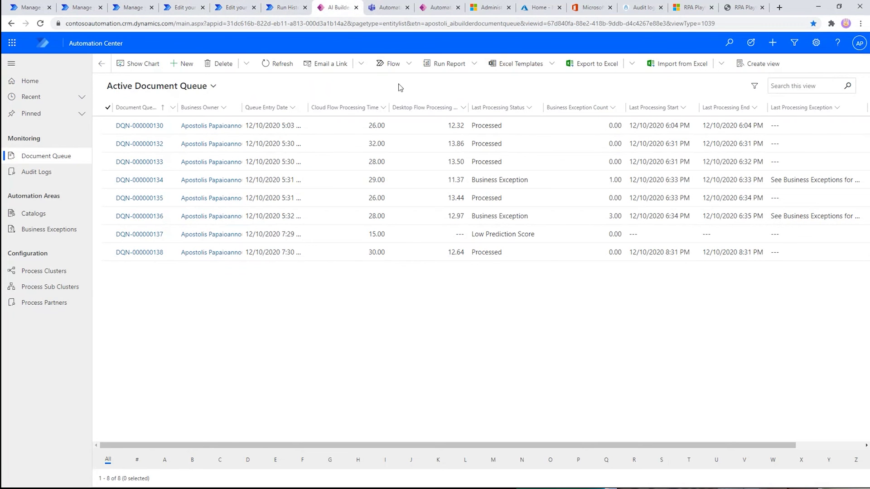
pyautogui.click(278, 65)
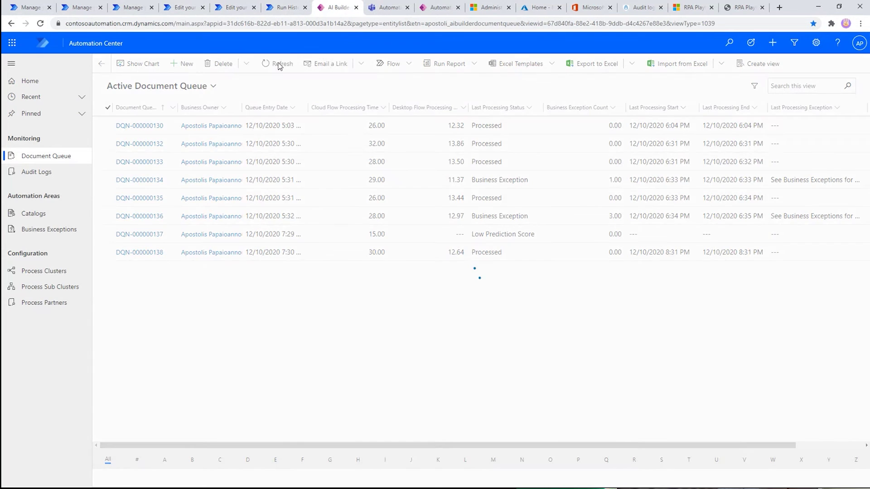
pyautogui.click(278, 64)
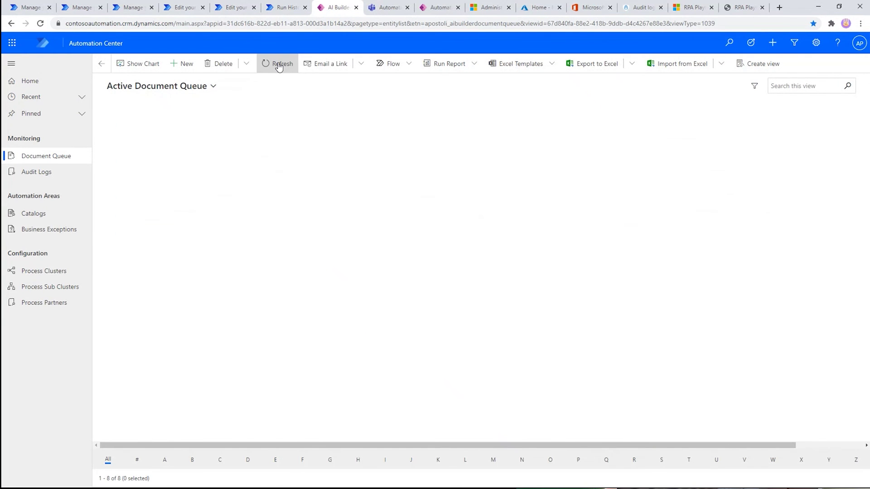
# - Leave the editor of the AI Builder Form Processing from Email flow in Power Automate and refresh the run history on its details page
pyautogui.click(234, 7)
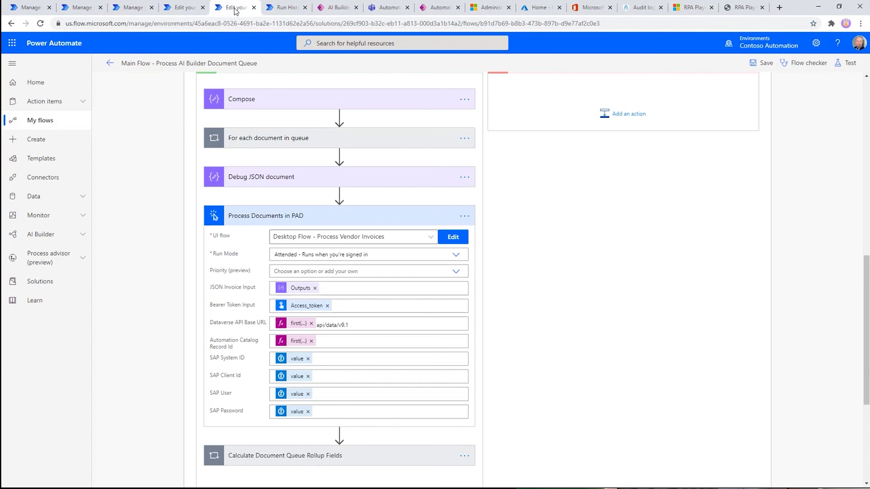
pyautogui.click(183, 7)
pyautogui.click(110, 63)
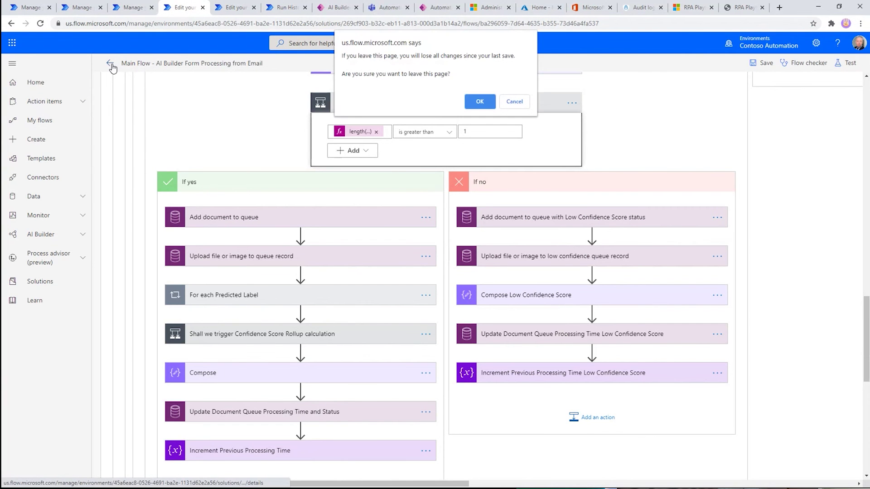
pyautogui.click(471, 104)
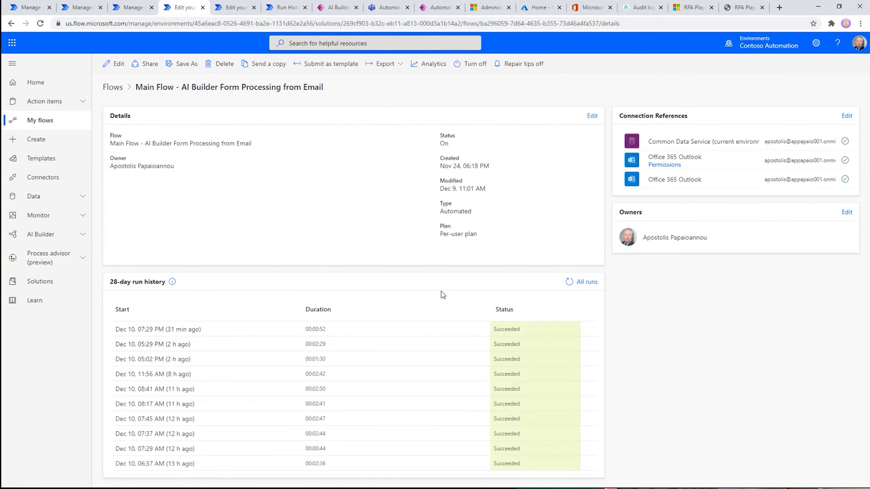
pyautogui.click(570, 283)
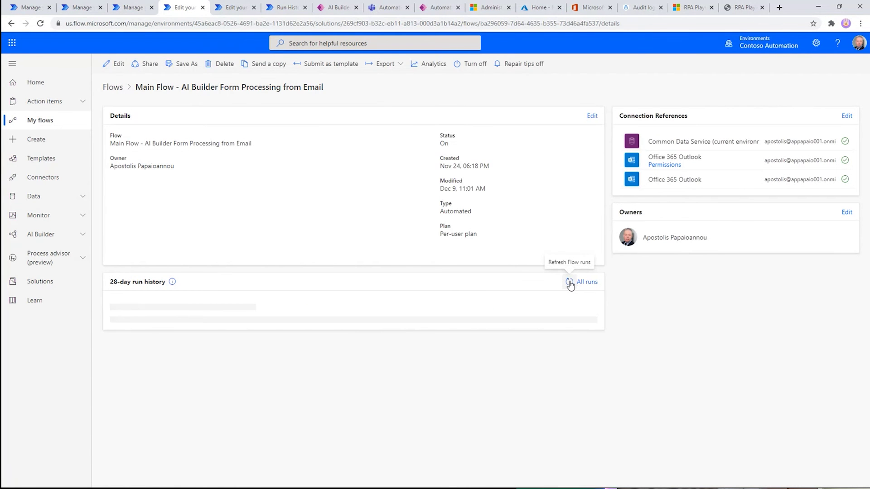
pyautogui.click(569, 283)
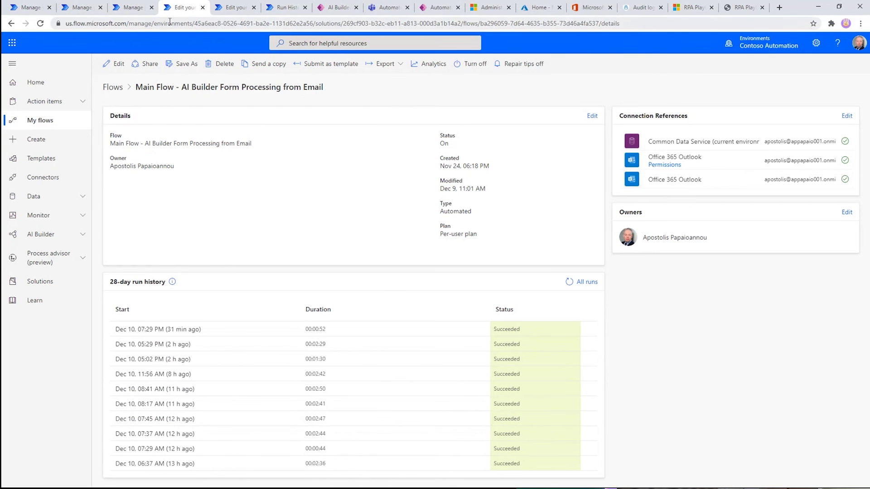
# - Switch to the desktop flow monitoring page and view the list of desktop flow runs
pyautogui.click(236, 14)
pyautogui.click(84, 15)
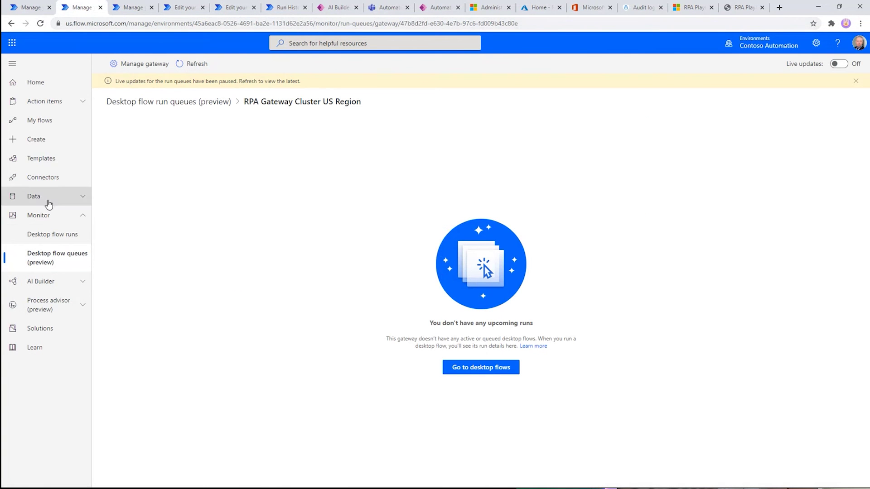
pyautogui.click(55, 236)
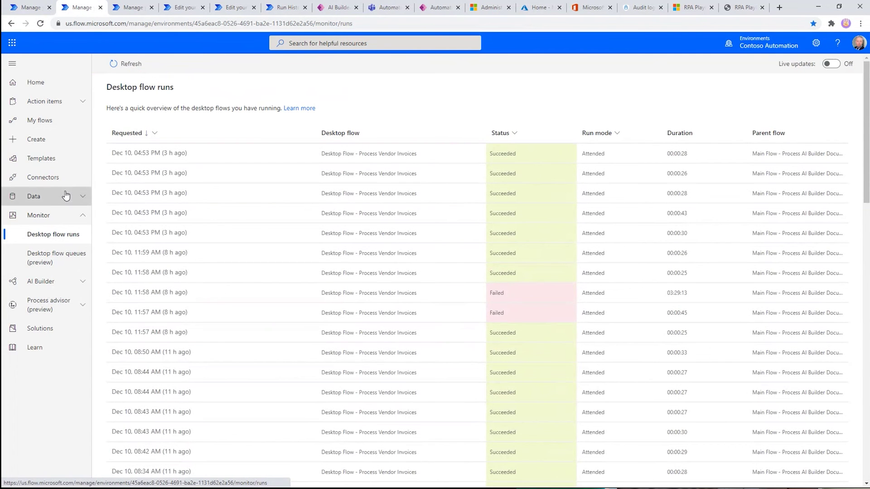
# - Open the RPA Gateway Cluster US Region gateway and review its details, connections, cluster members and UI flow runs
pyautogui.click(67, 197)
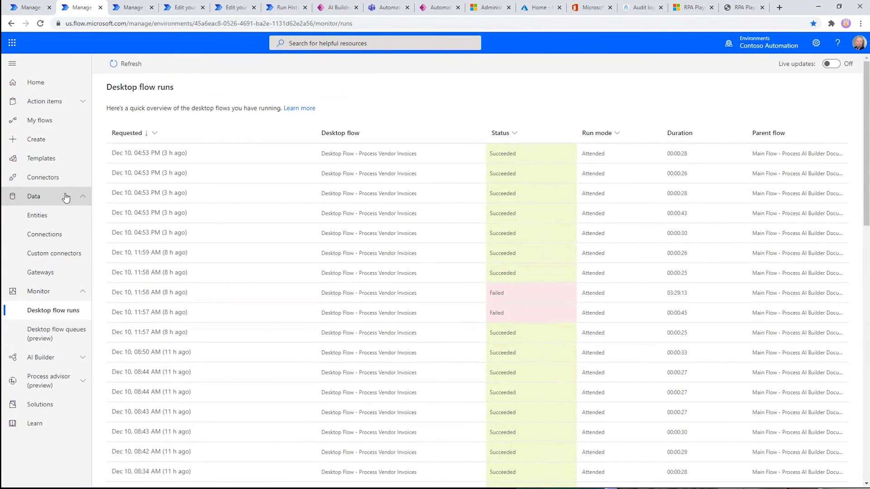
pyautogui.click(53, 274)
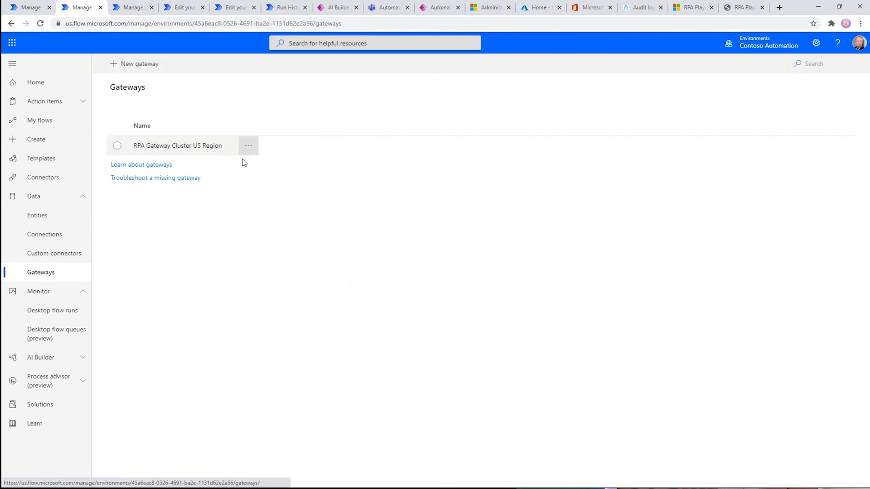
pyautogui.click(197, 147)
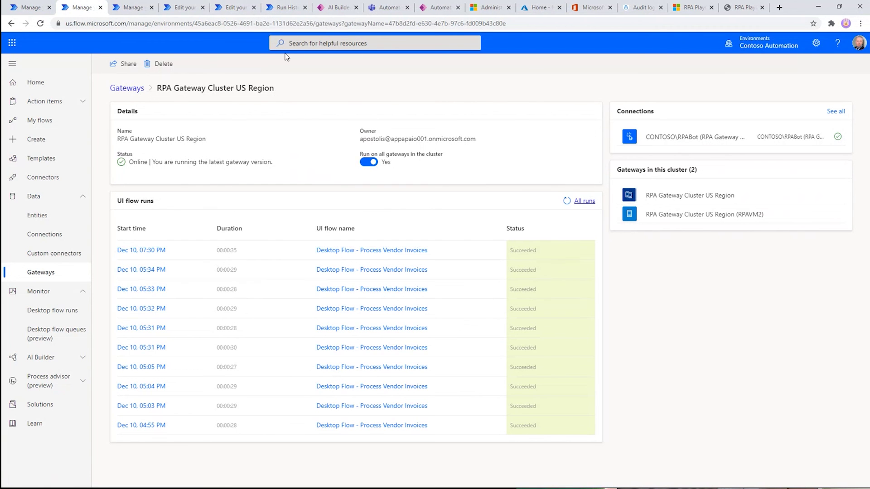
pyautogui.click(39, 199)
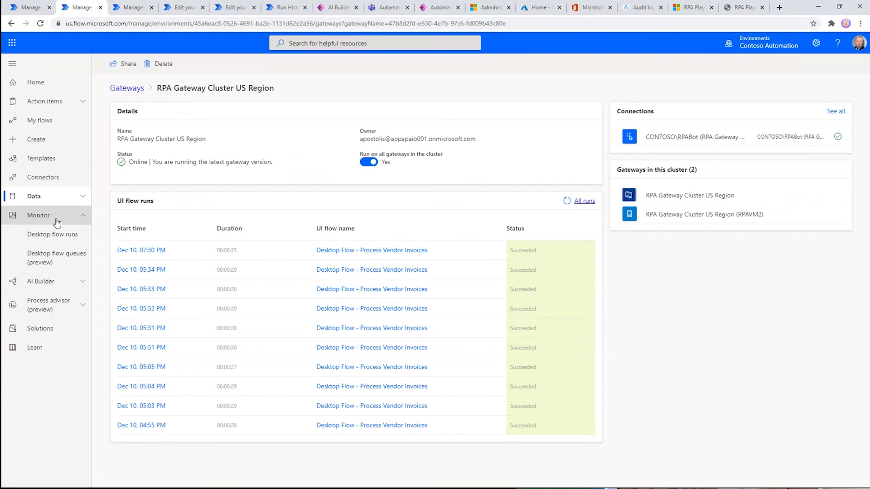
pyautogui.click(50, 304)
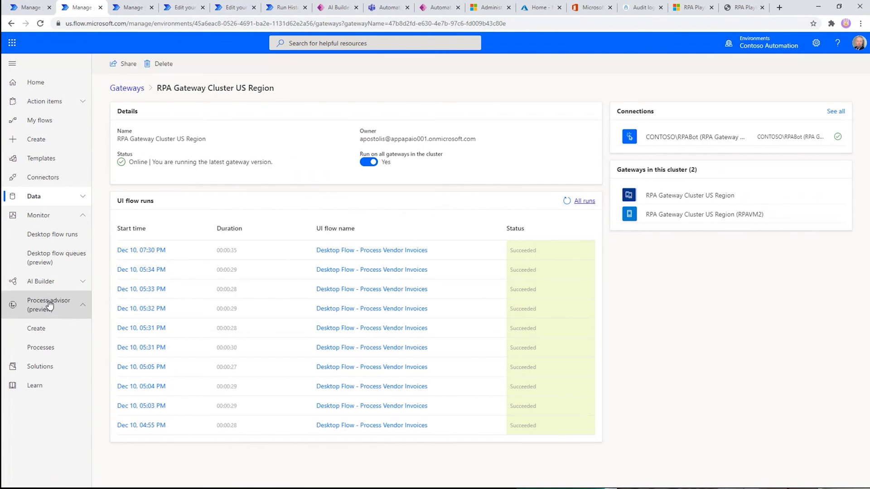
pyautogui.click(49, 312)
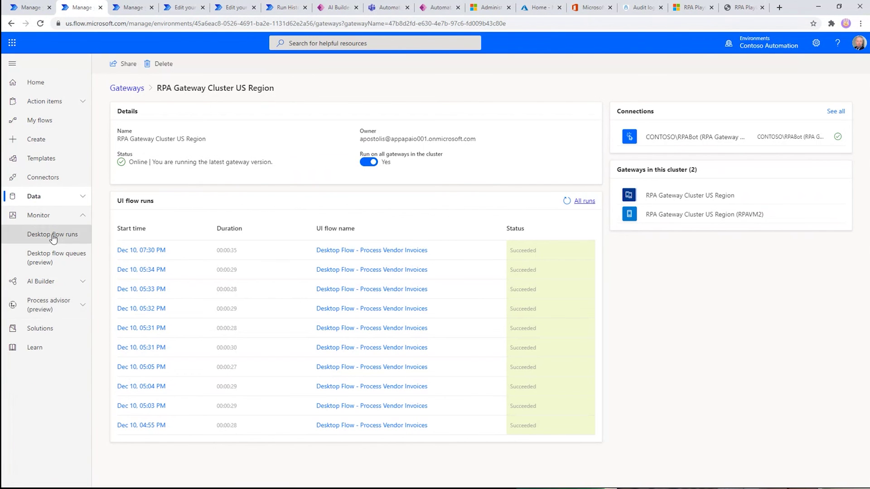
pyautogui.click(52, 216)
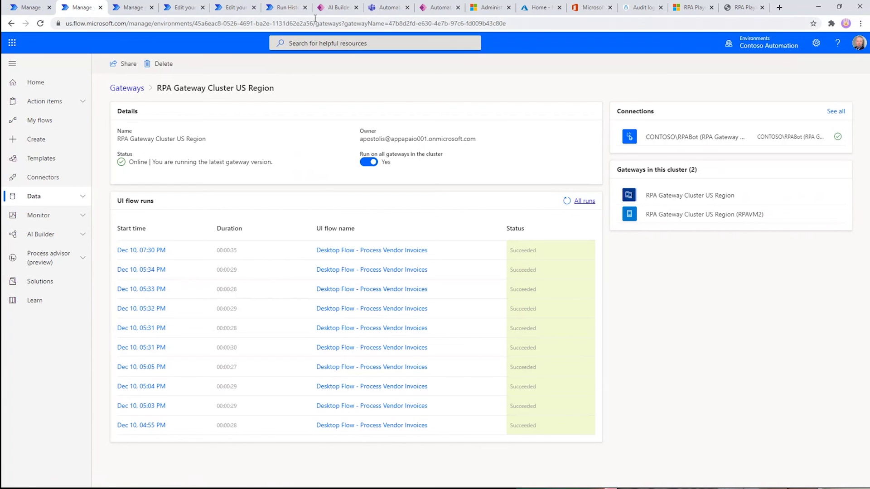
# - Switch to the desktop flow run queues overview and check the gateway's running and queued desktop flows
pyautogui.click(136, 13)
pyautogui.click(229, 13)
pyautogui.click(281, 13)
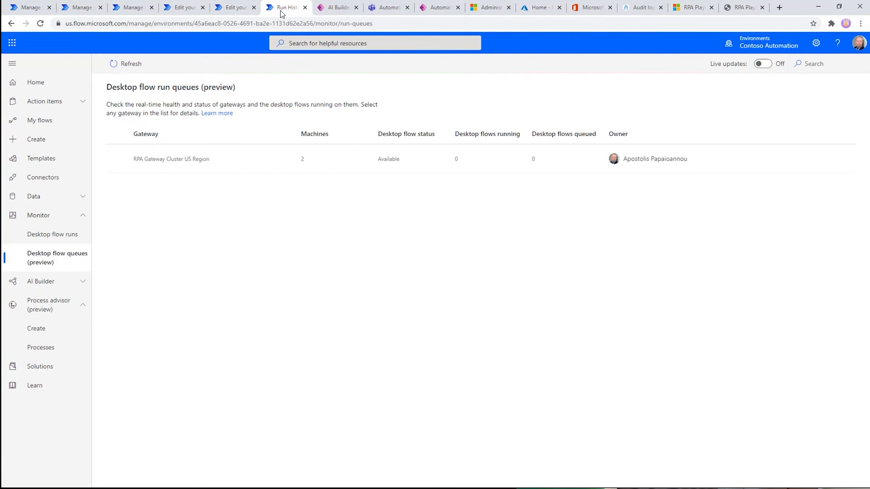
# - Return to the solution's component list and open Main Flow - AI Builder Form Processing from Email to check its run history
pyautogui.click(130, 9)
pyautogui.click(80, 8)
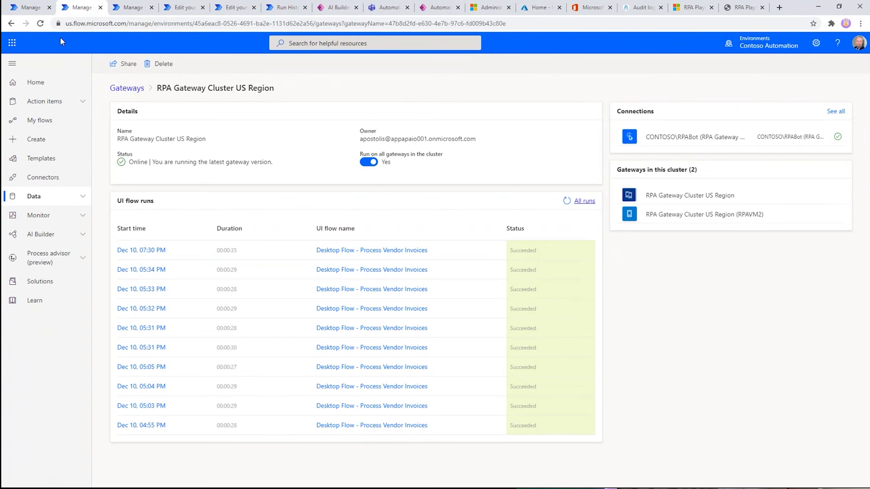
pyautogui.click(27, 7)
pyautogui.click(74, 7)
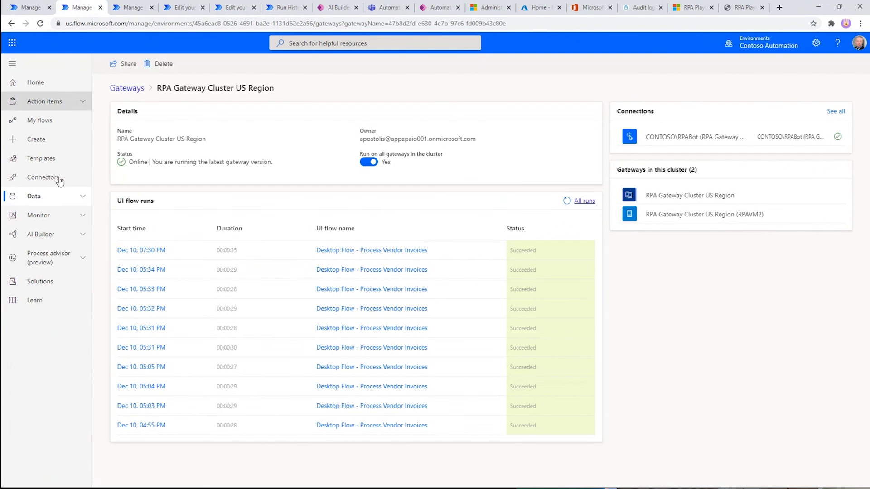
pyautogui.click(131, 9)
pyautogui.scroll(-8, 192, 414)
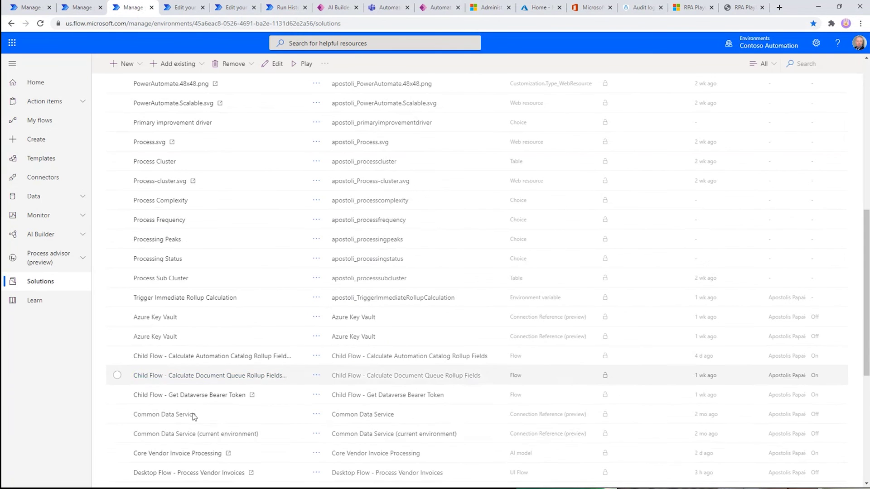
pyautogui.scroll(-6, 192, 437)
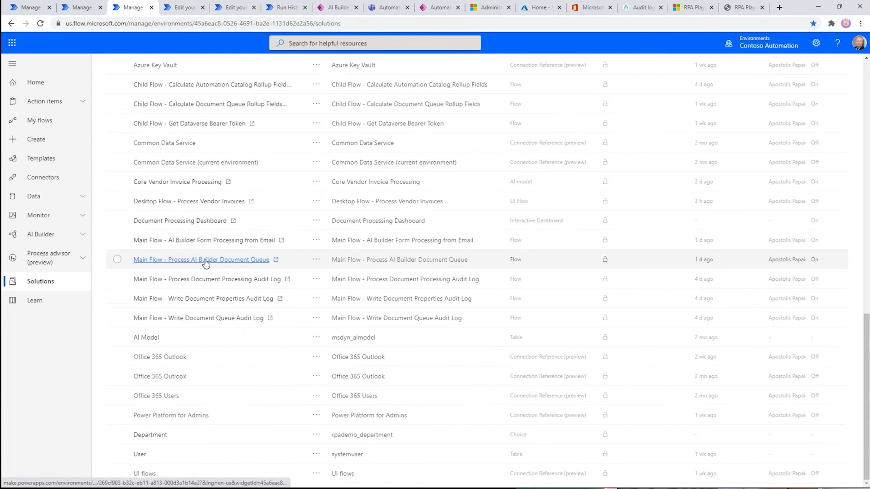
pyautogui.click(222, 240)
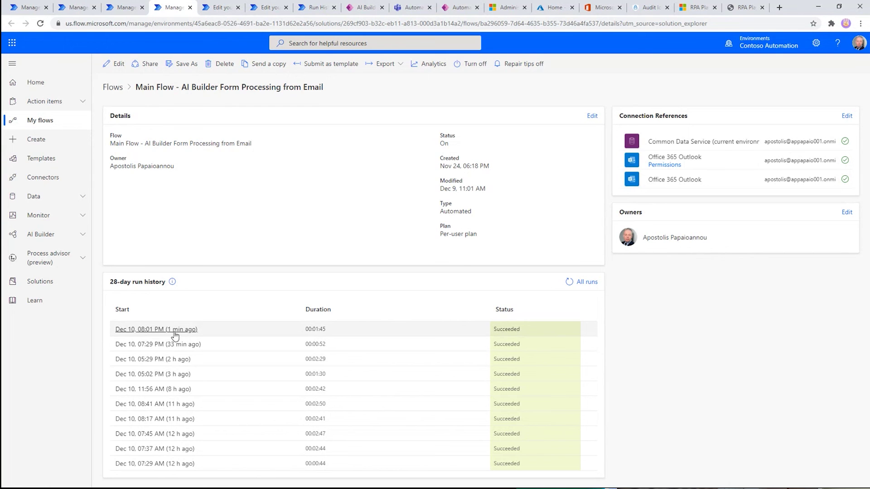
# - Refresh the Active Document Queue in Automation Center, sort it by Queue Entry Date from newest to oldest and select the second record
pyautogui.click(361, 9)
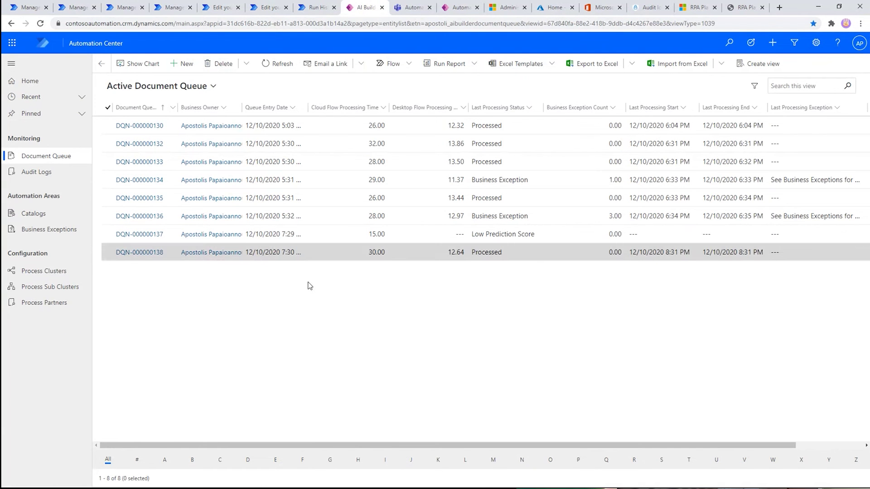
pyautogui.click(276, 64)
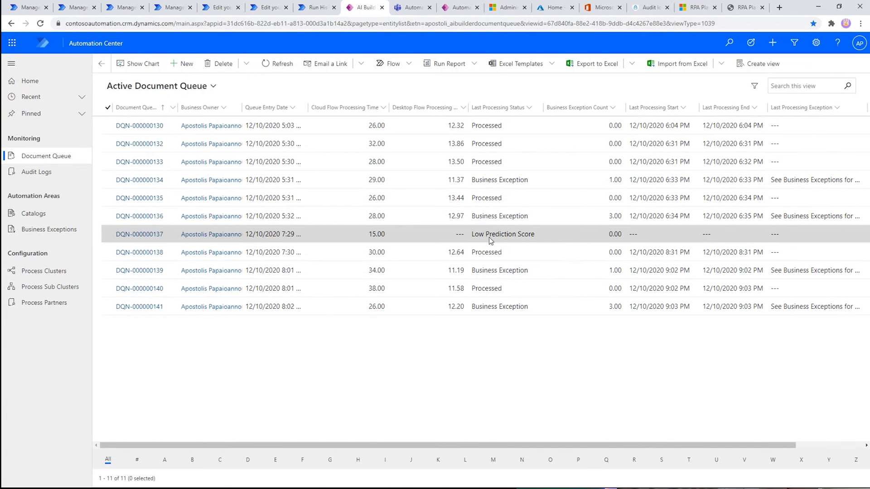
pyautogui.click(293, 108)
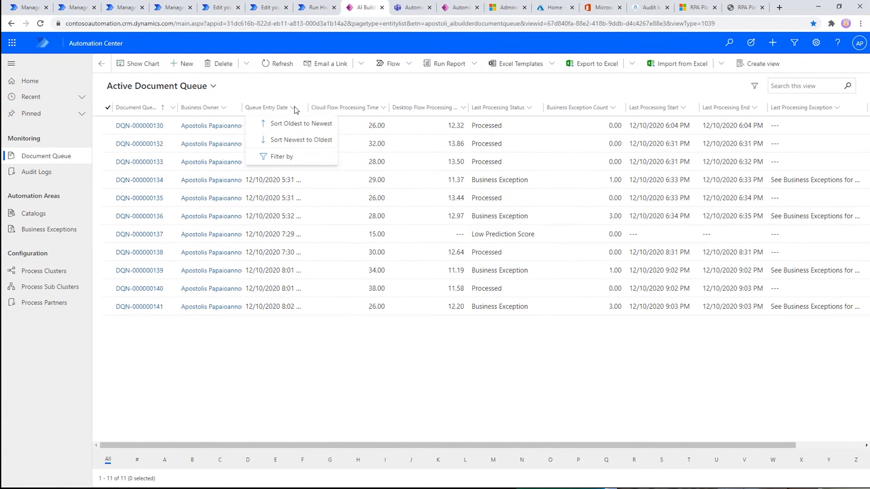
pyautogui.click(300, 140)
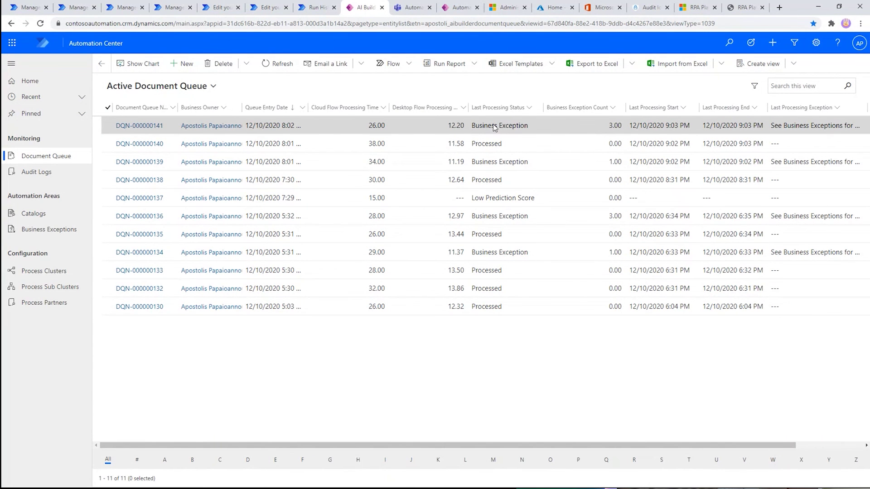
pyautogui.click(504, 145)
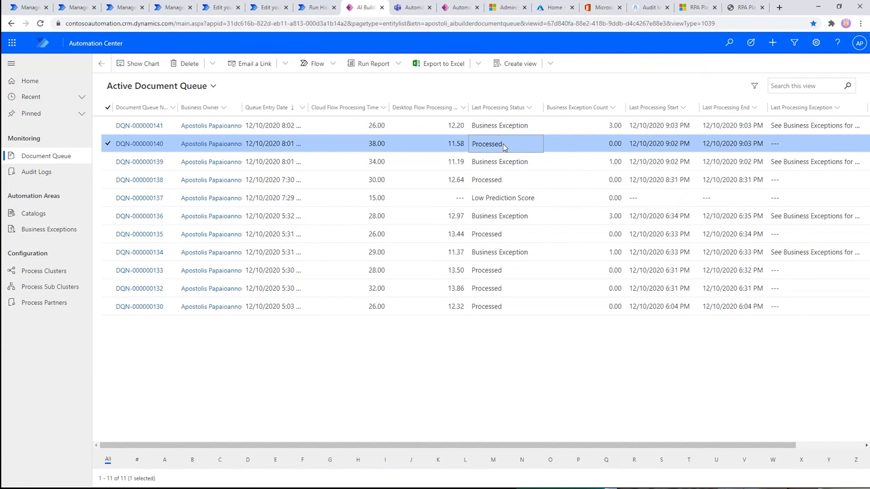
# - Compare the Last Processing Status of several Active Document Queue records, selecting Business Exception, Processed and Low Prediction Score entries in turn
pyautogui.click(504, 164)
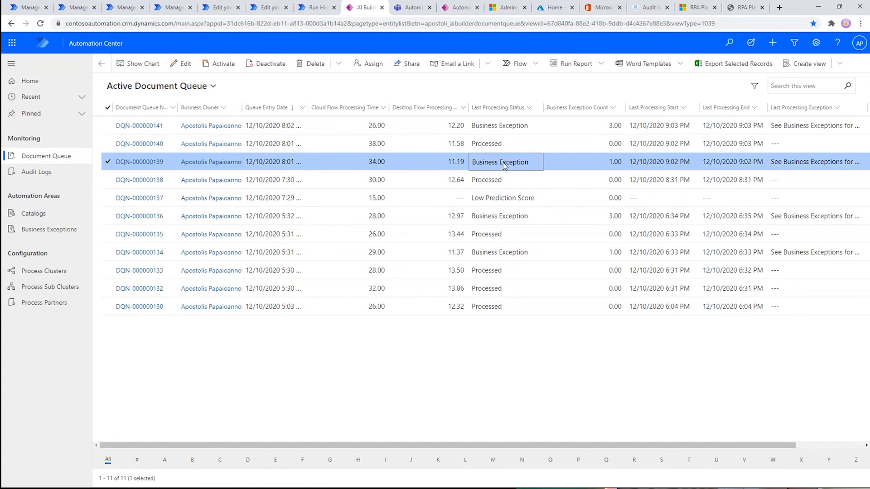
pyautogui.click(531, 124)
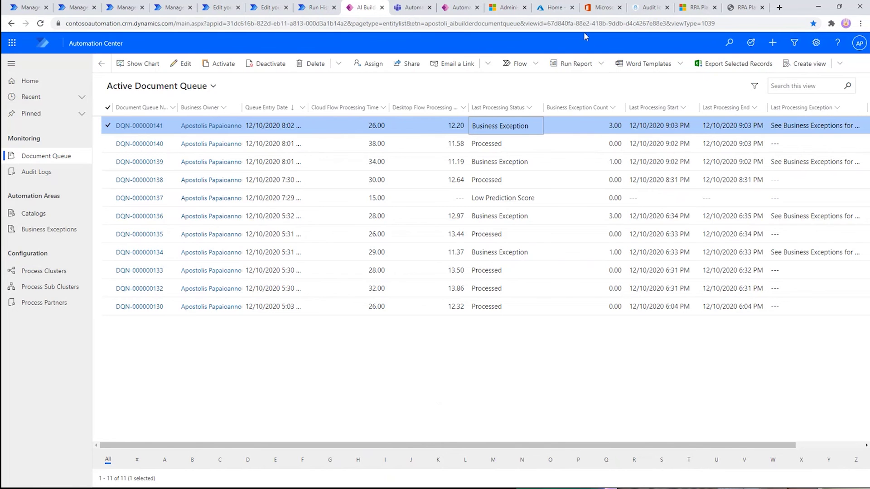
pyautogui.click(492, 184)
pyautogui.click(493, 198)
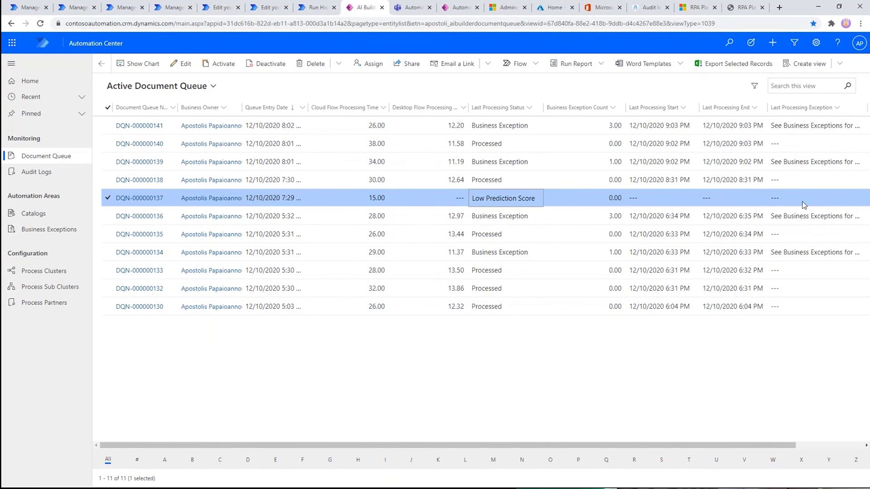
# - Open the Low Prediction Score record DQN-000000137 and examine its Workflow Object value
pyautogui.click(150, 201)
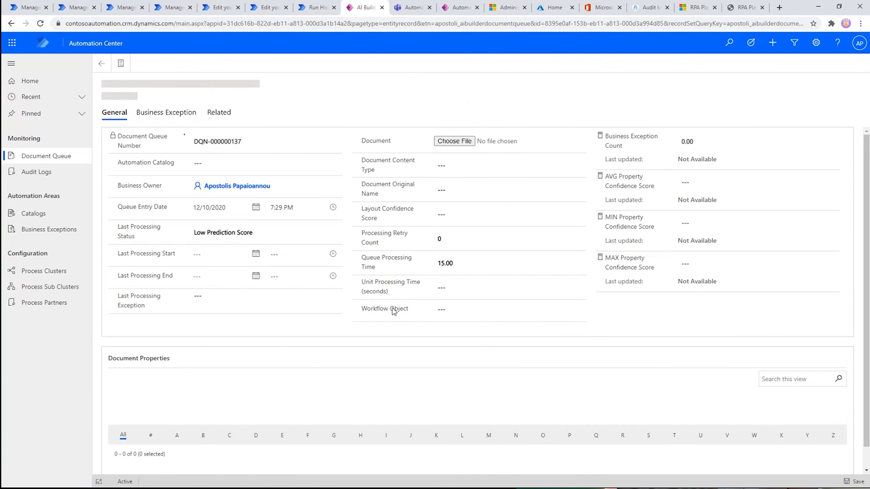
pyautogui.moveTo(469, 309); pyautogui.dragTo(556, 312)
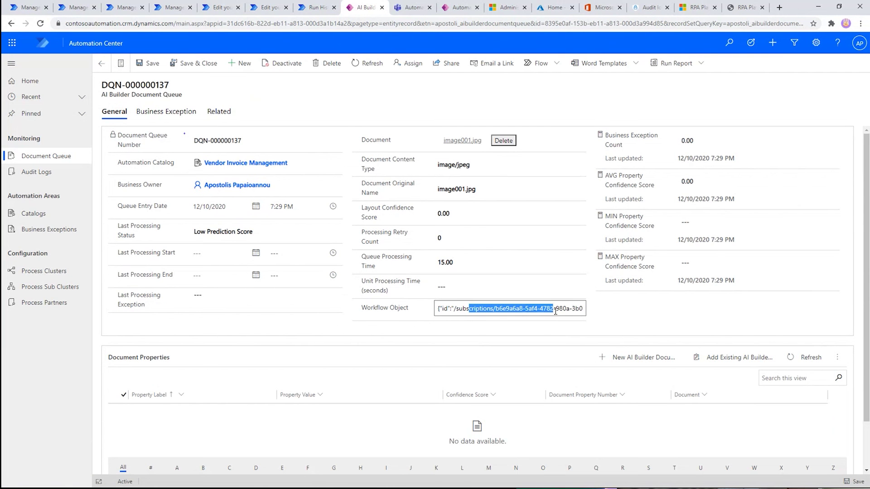
pyautogui.click(562, 310)
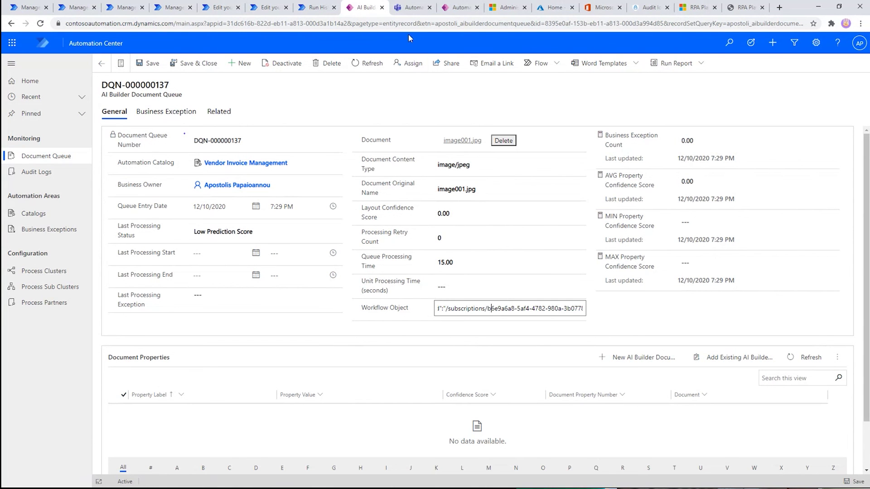
# - Switch to Microsoft Teams, reload the Automation Business Exceptions app and open the details of document DQN-000000141
pyautogui.click(412, 8)
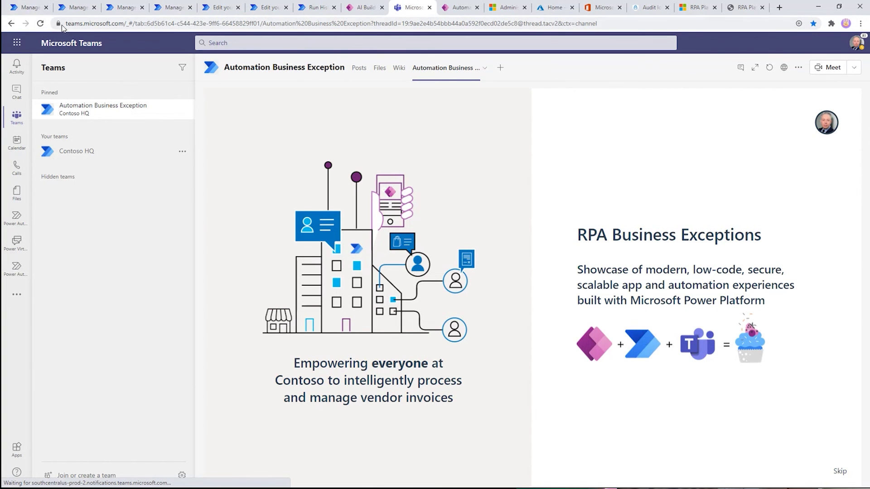
pyautogui.click(40, 23)
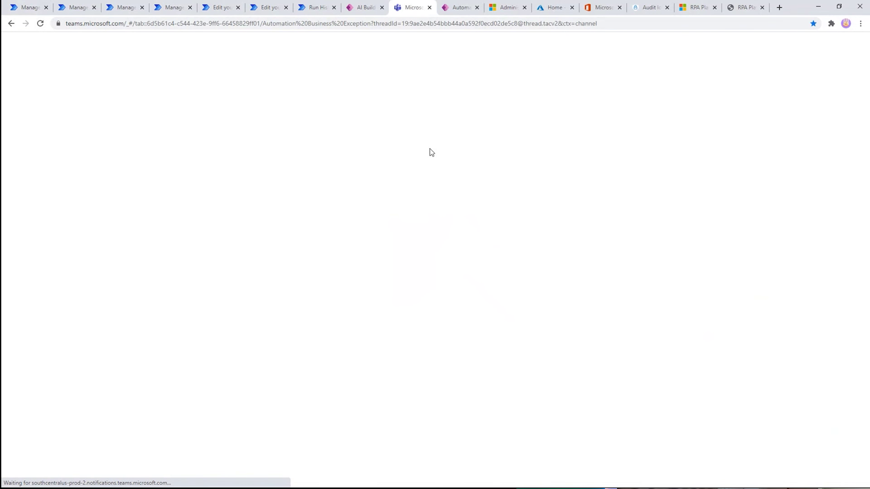
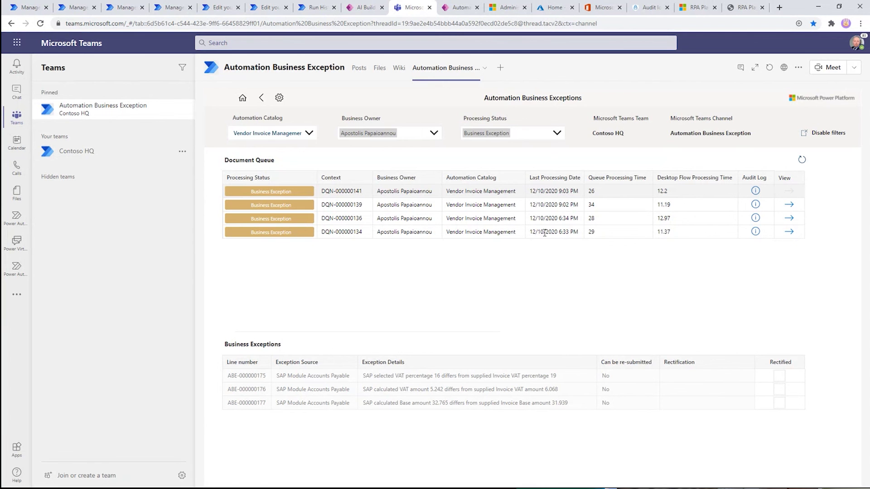
pyautogui.click(753, 191)
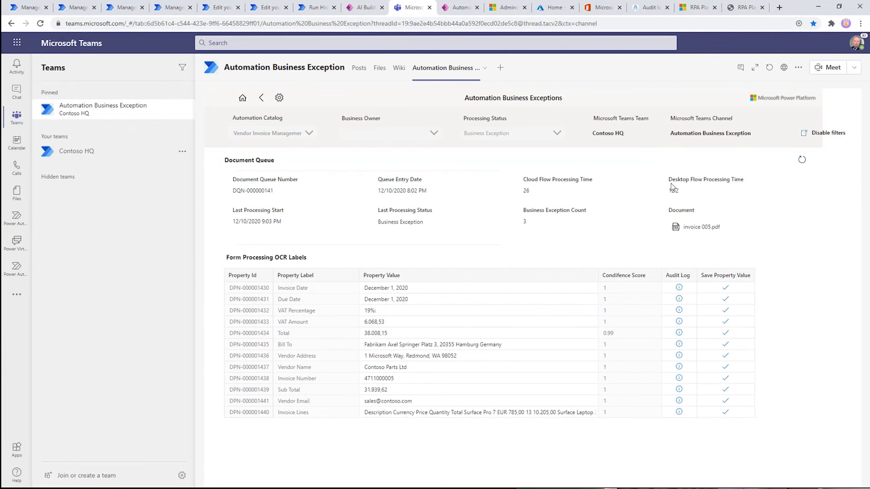
# - Download the attached invoice 005.pdf, open it to review its amounts and tax percentage, and close it
pyautogui.click(701, 232)
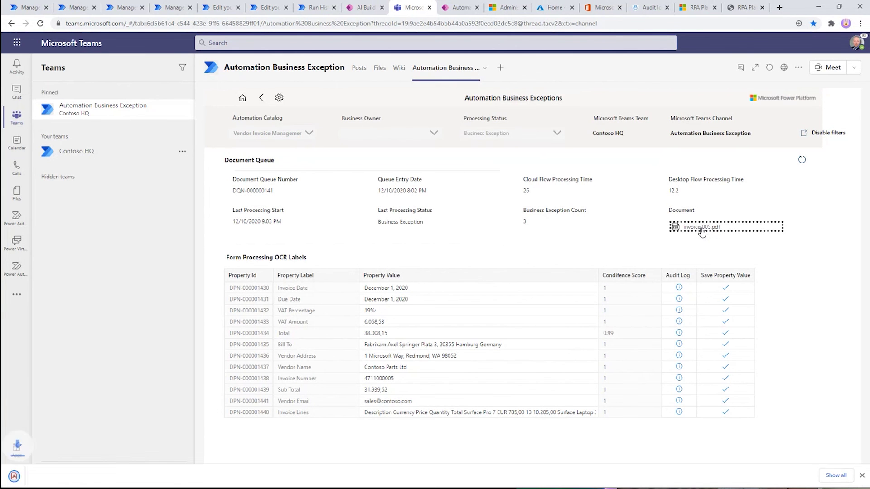
pyautogui.click(56, 480)
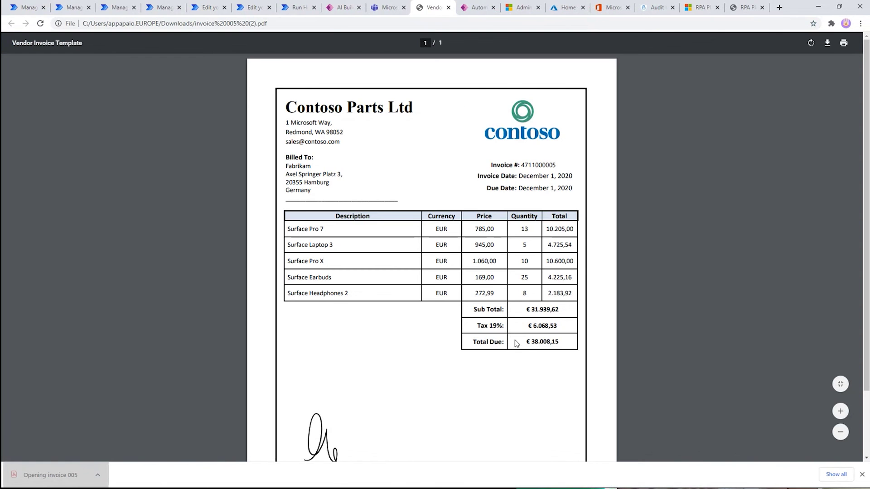
pyautogui.scroll(-2, 524, 370)
pyautogui.scroll(2, 528, 390)
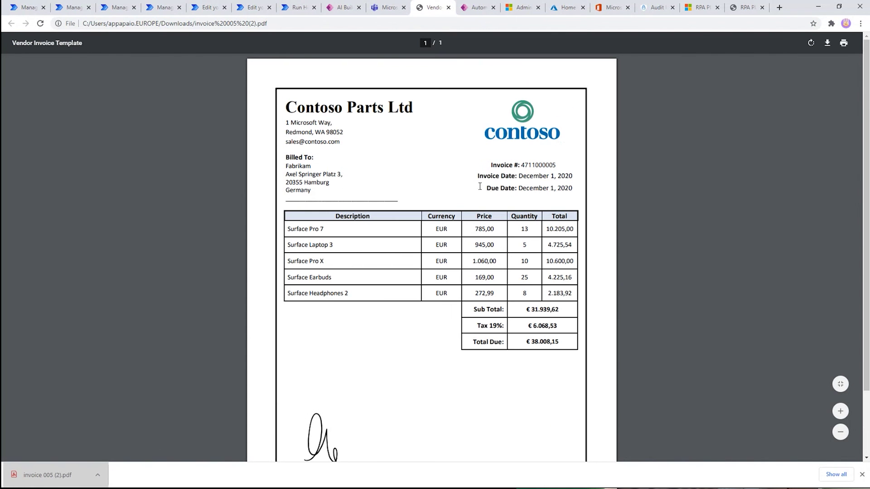
pyautogui.click(448, 7)
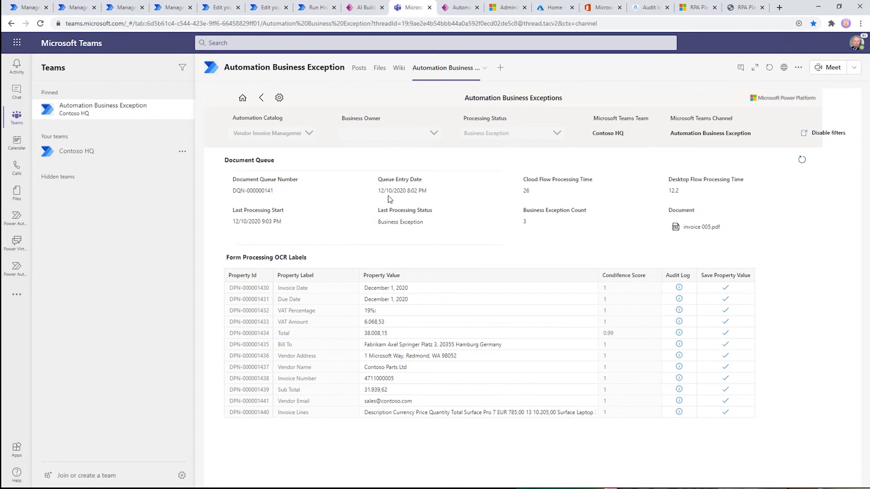
# - Return to the Teams app's document queue and compare the business exceptions of DQN-000000139 and DQN-000000141
pyautogui.click(260, 99)
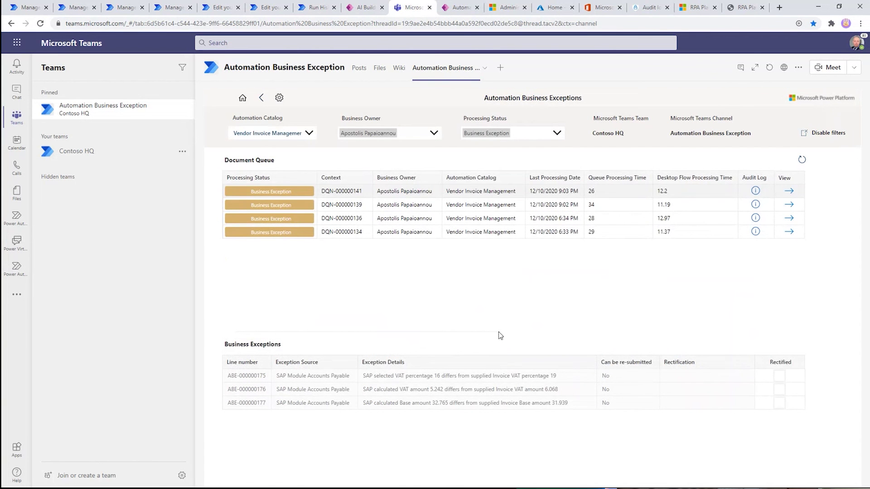
pyautogui.click(468, 206)
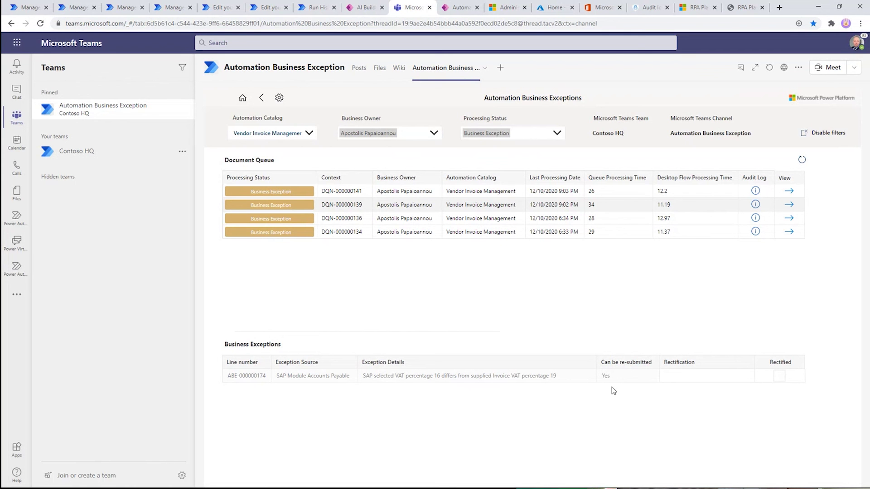
pyautogui.click(557, 191)
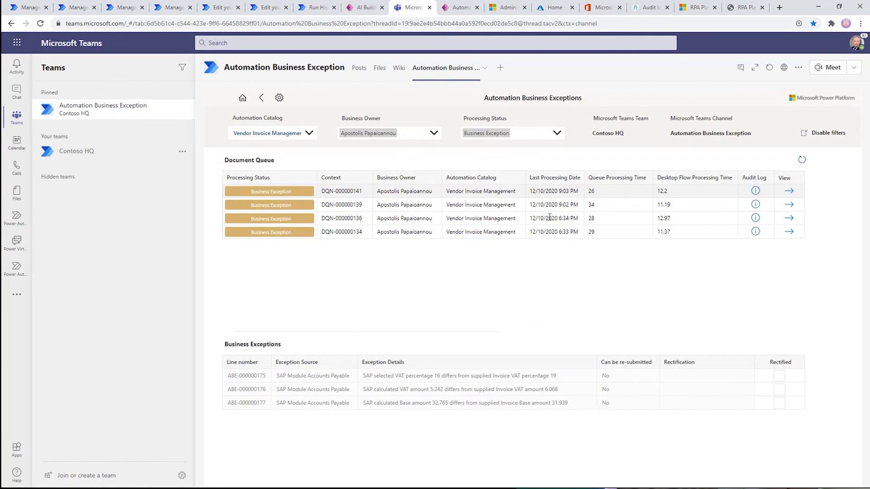
# - Switch back to Automation Center and sort the Active Document Queue by Queue Entry Date from newest to oldest
pyautogui.click(363, 8)
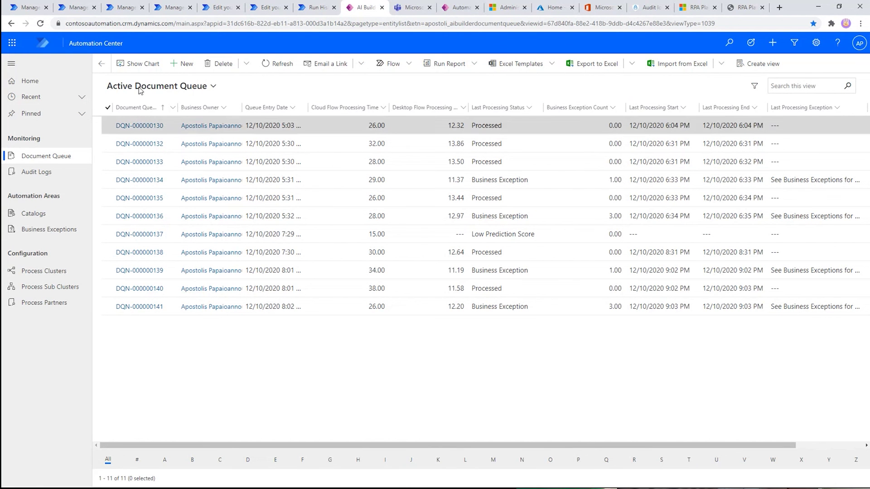
pyautogui.click(298, 111)
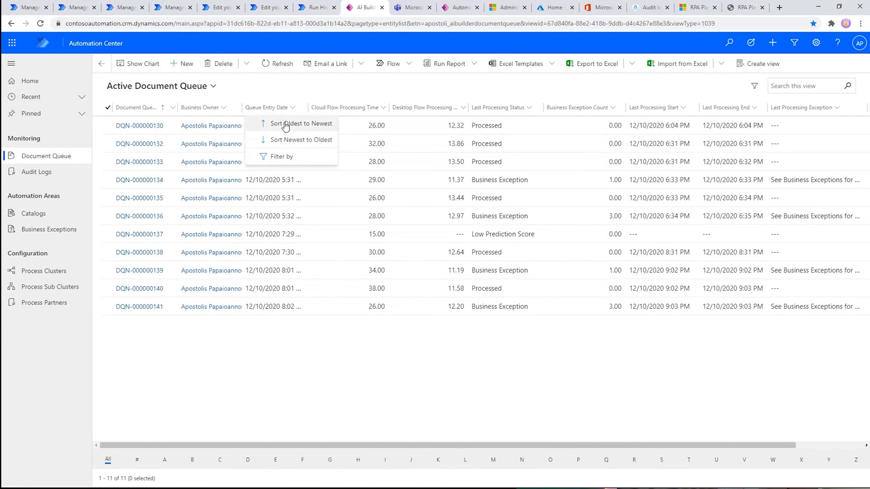
pyautogui.click(286, 143)
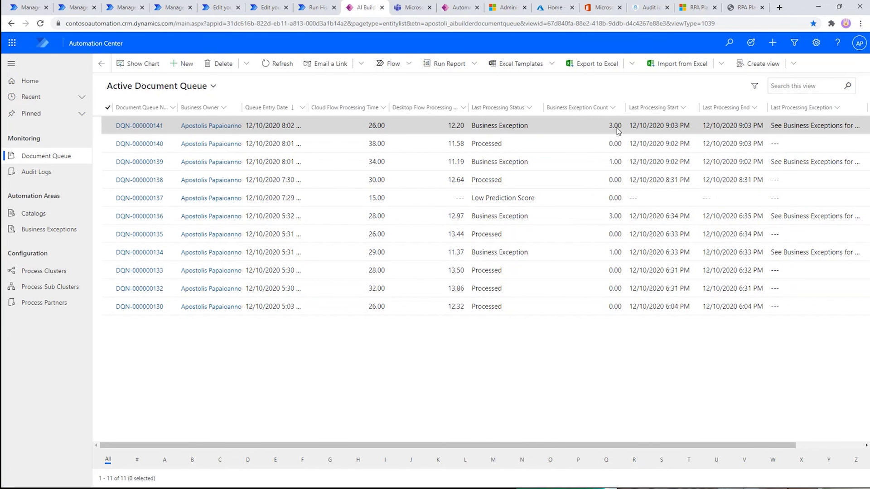
# - Open queue record DQN-000000141, list its business exceptions and open exception ABE-000000175
pyautogui.click(132, 128)
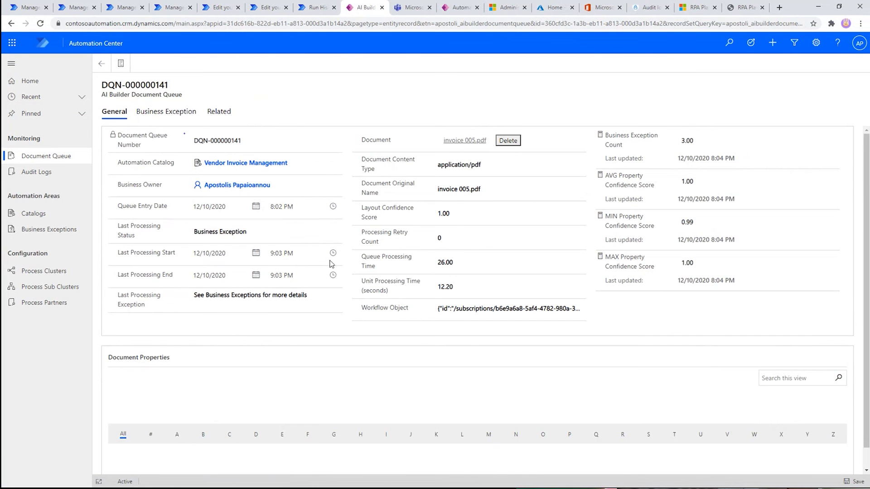
pyautogui.click(164, 114)
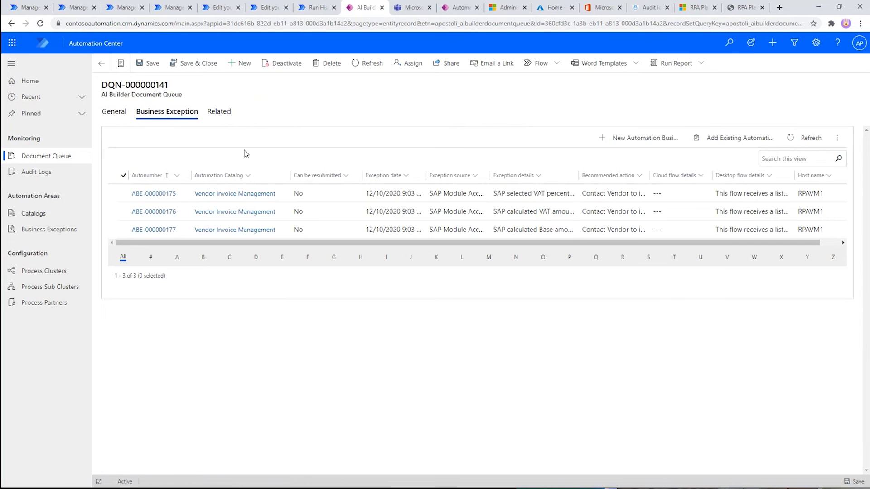
pyautogui.click(246, 195)
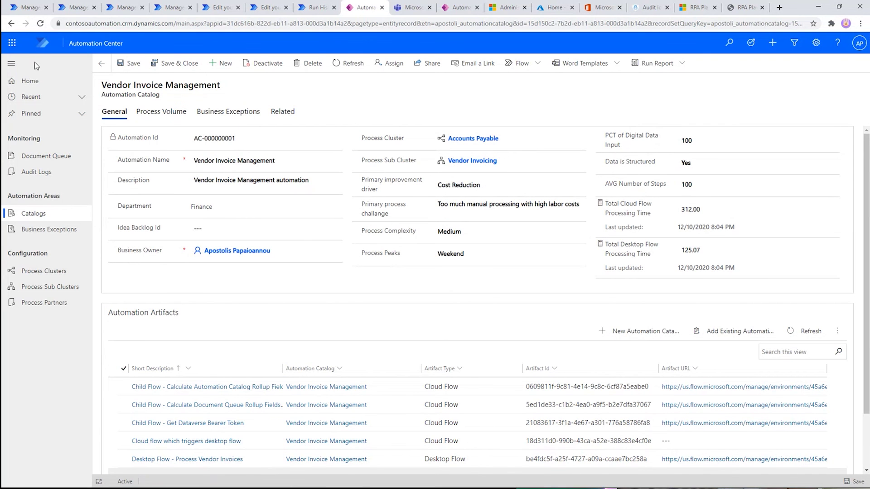
pyautogui.click(11, 23)
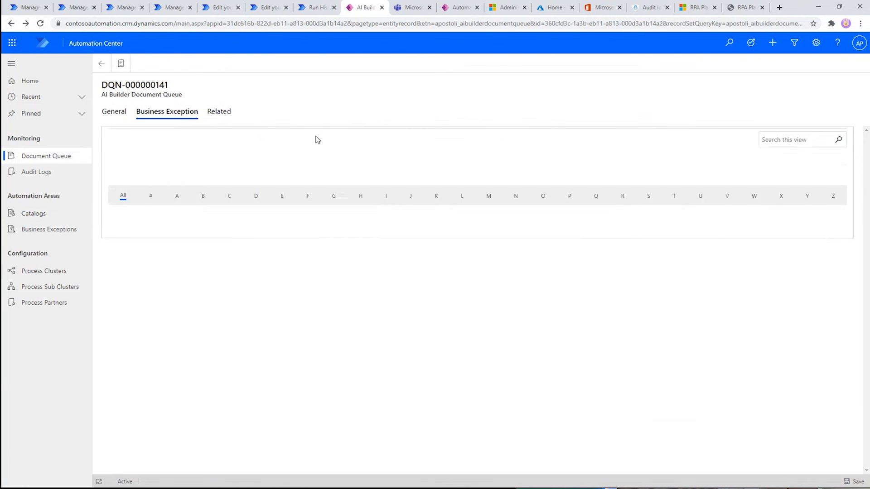
pyautogui.click(336, 198)
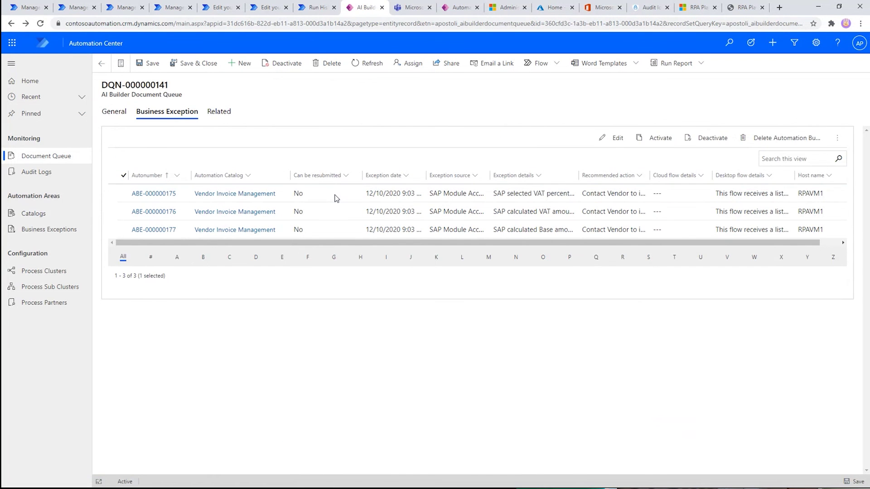
pyautogui.doubleClick(335, 198)
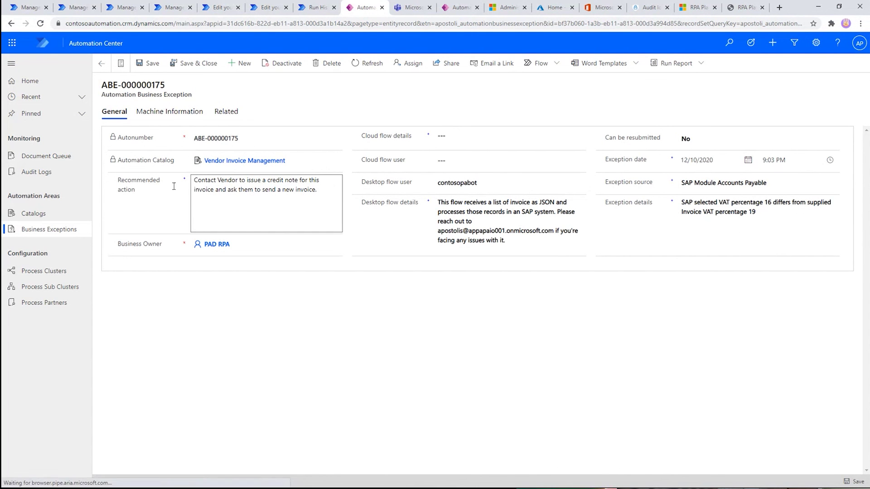
# - Examine the recommended action and exception details of the business exception record
pyautogui.moveTo(202, 180); pyautogui.dragTo(295, 189)
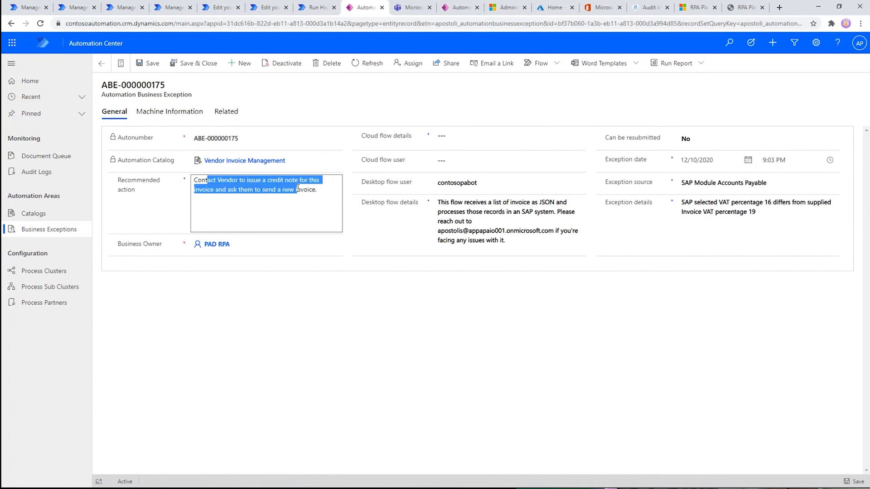
pyautogui.click(297, 189)
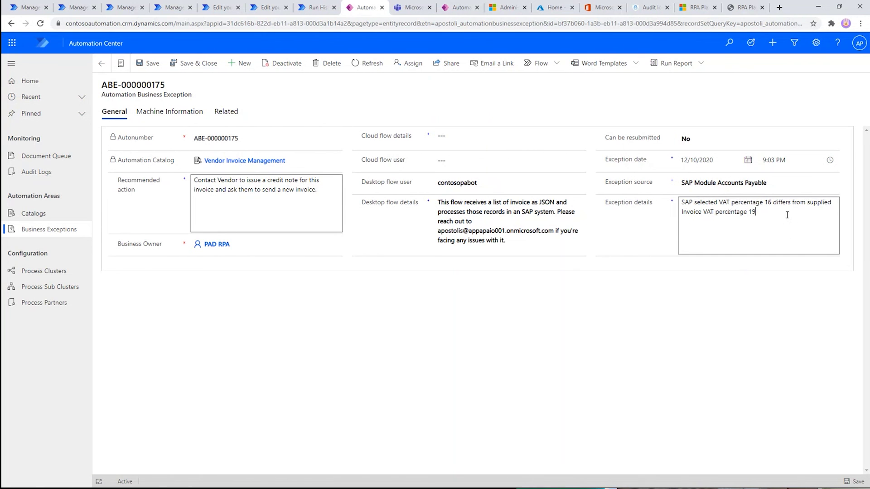
pyautogui.moveTo(756, 212); pyautogui.dragTo(672, 200)
pyautogui.click(698, 212)
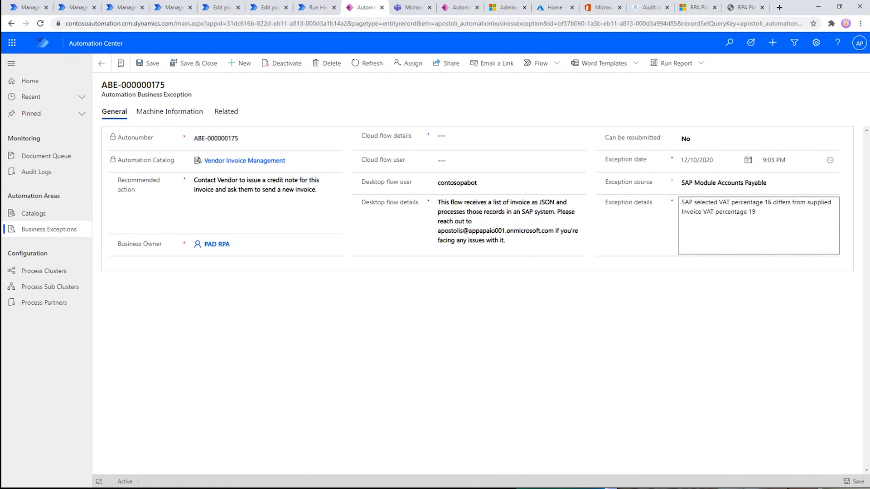
# - Switch to the Process Vendor Invoices desktop flow and review the Process_Invoices subflow down to its business exception loop
pyautogui.hotkey('alt', 'Tab')
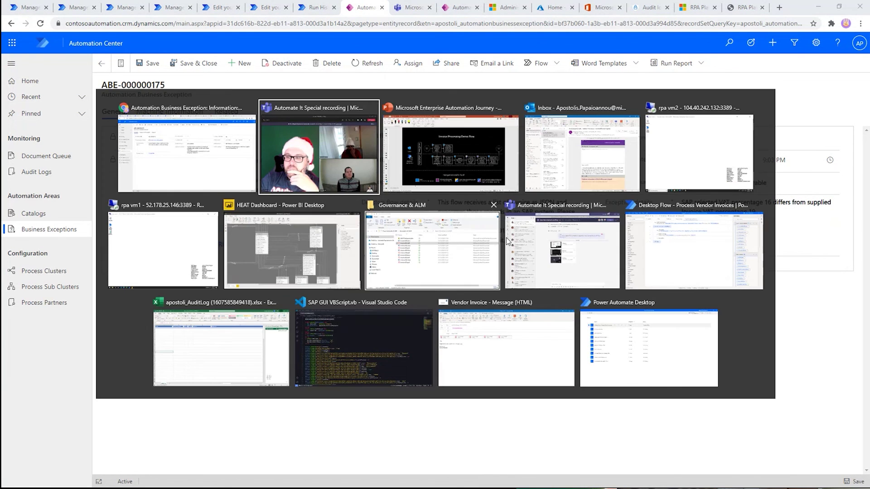
pyautogui.click(641, 349)
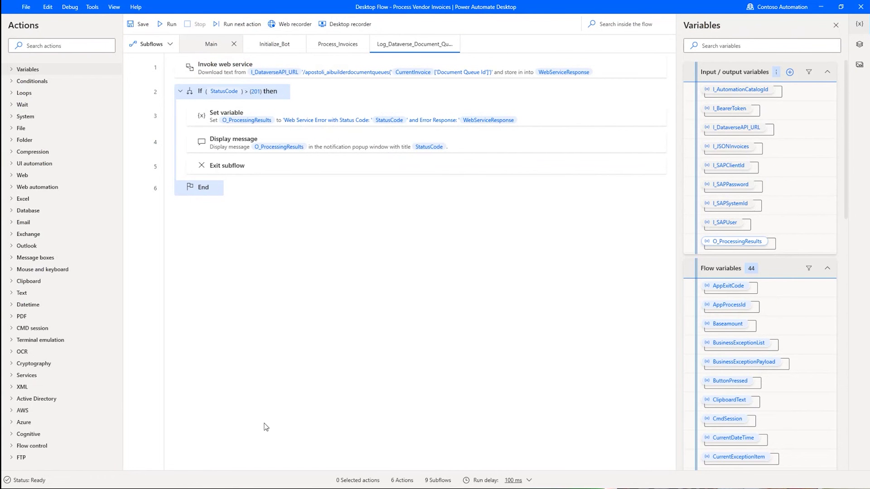
pyautogui.hotkey('ctrl', 'Tab')
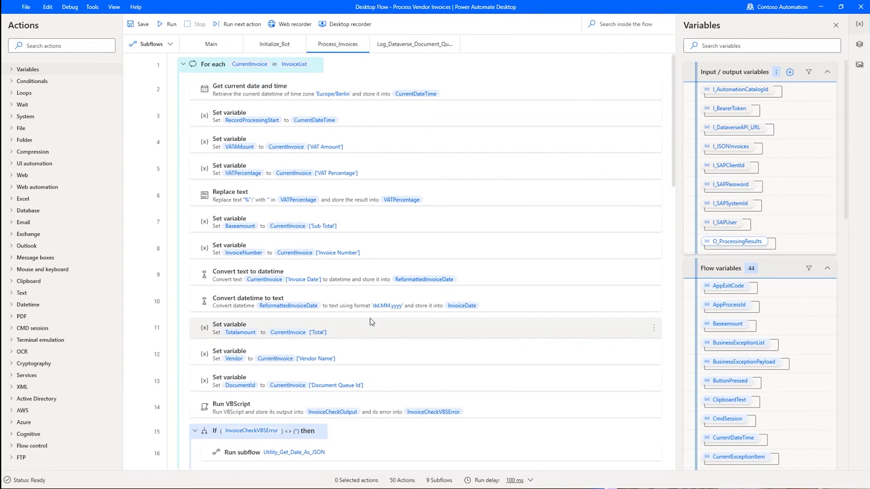
pyautogui.scroll(-4, 322, 388)
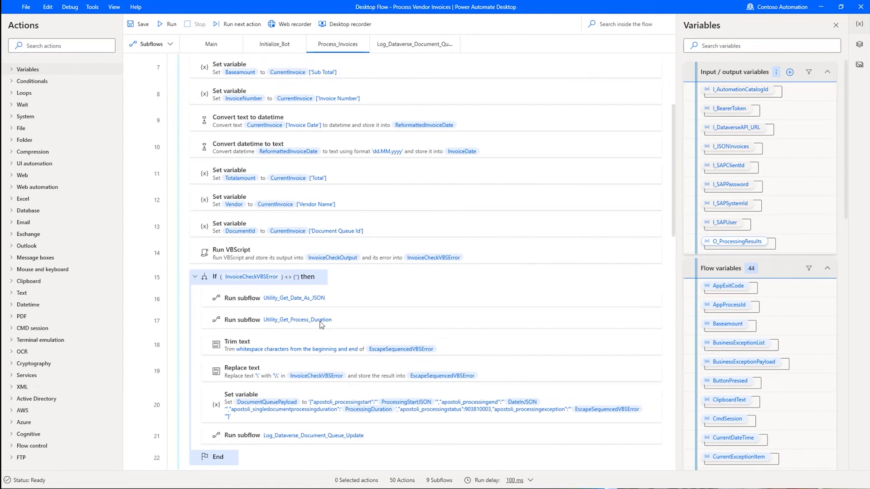
pyautogui.scroll(-1, 278, 268)
pyautogui.click(326, 323)
pyautogui.scroll(-1, 330, 321)
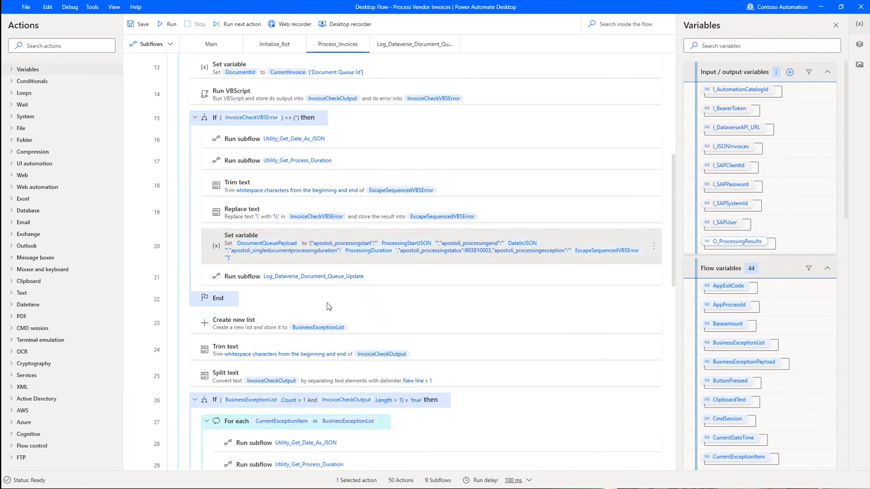
pyautogui.scroll(-2, 335, 308)
pyautogui.scroll(-1, 275, 318)
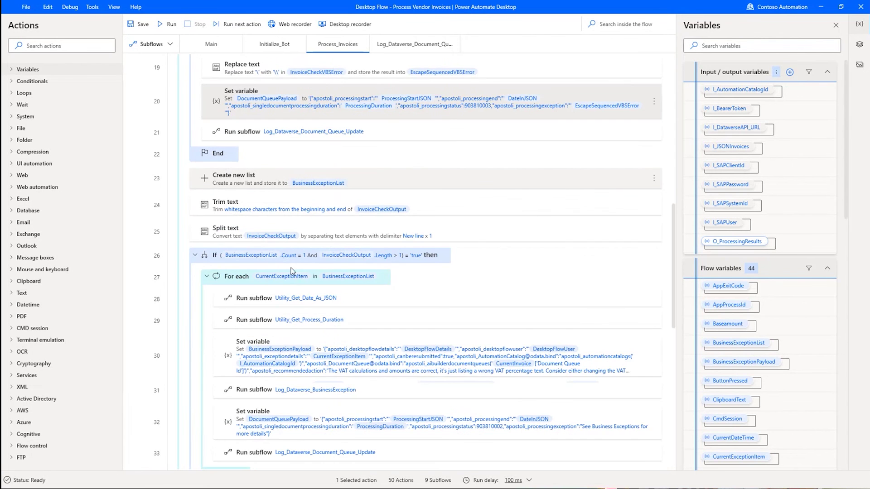
pyautogui.scroll(-1, 321, 258)
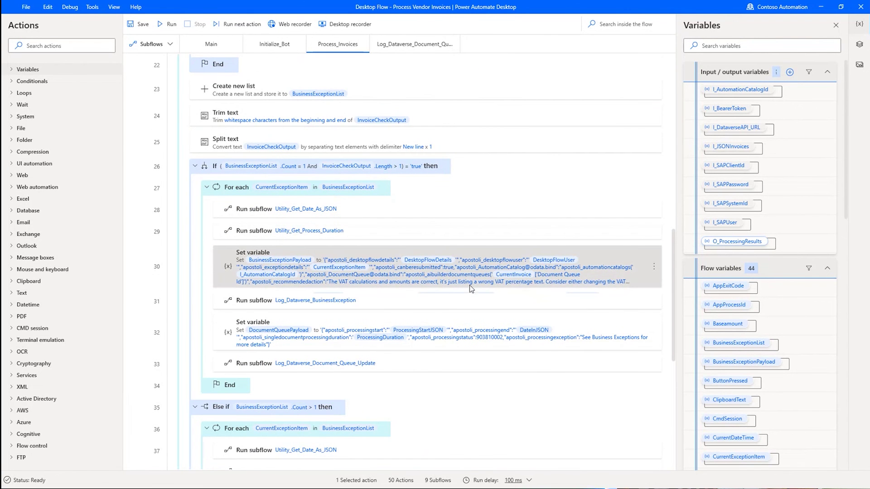
# - Inspect the recommended action text in the Set variable action for BusinessExceptionPayload, then close it without saving
pyautogui.doubleClick(433, 278)
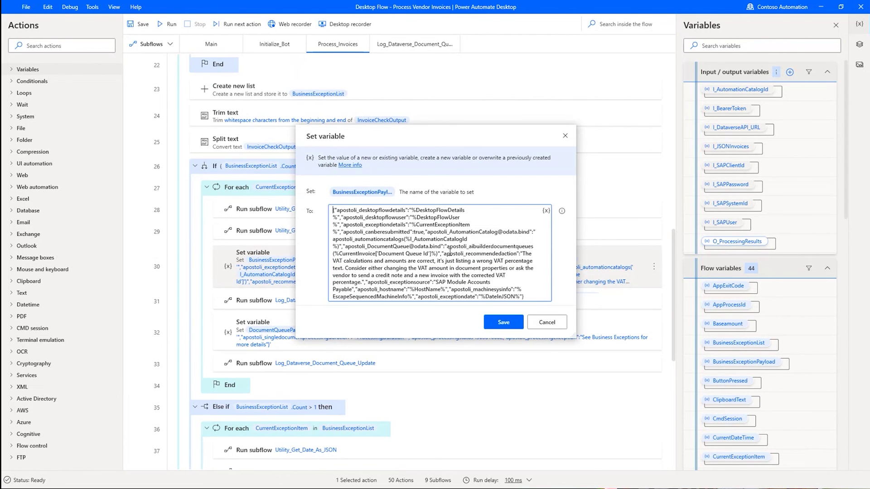
pyautogui.moveTo(523, 253); pyautogui.dragTo(361, 283)
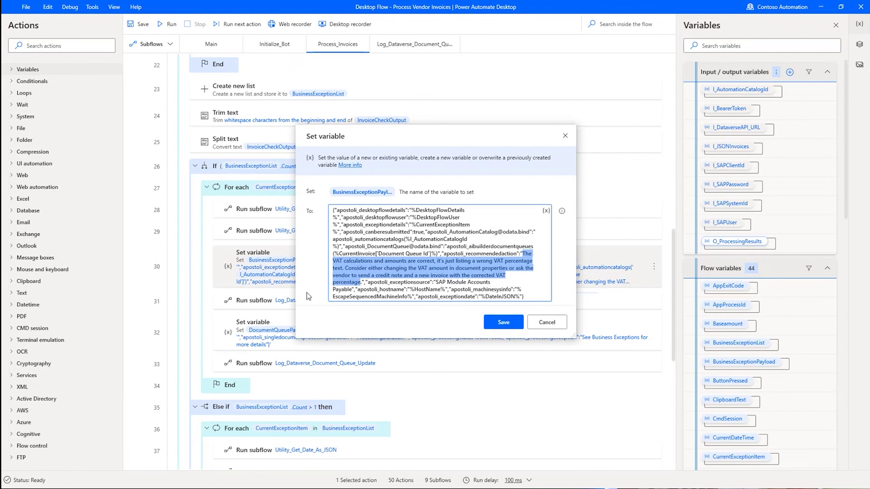
pyautogui.click(561, 326)
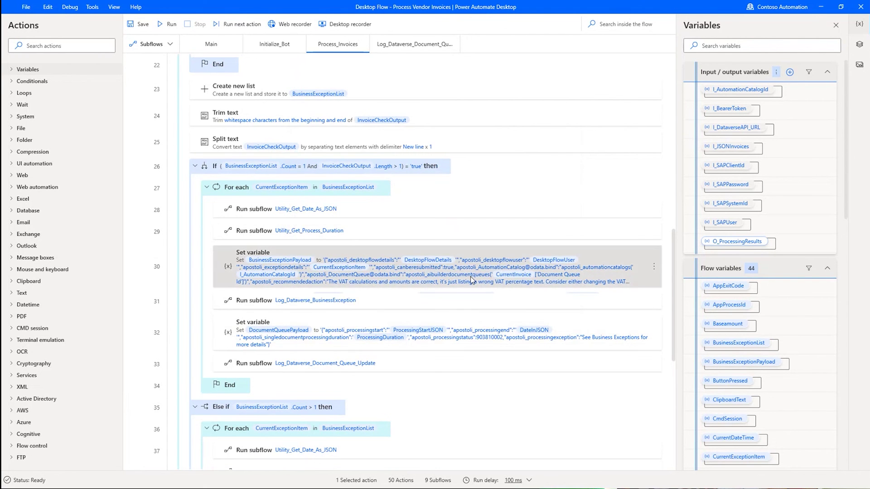
pyautogui.doubleClick(471, 280)
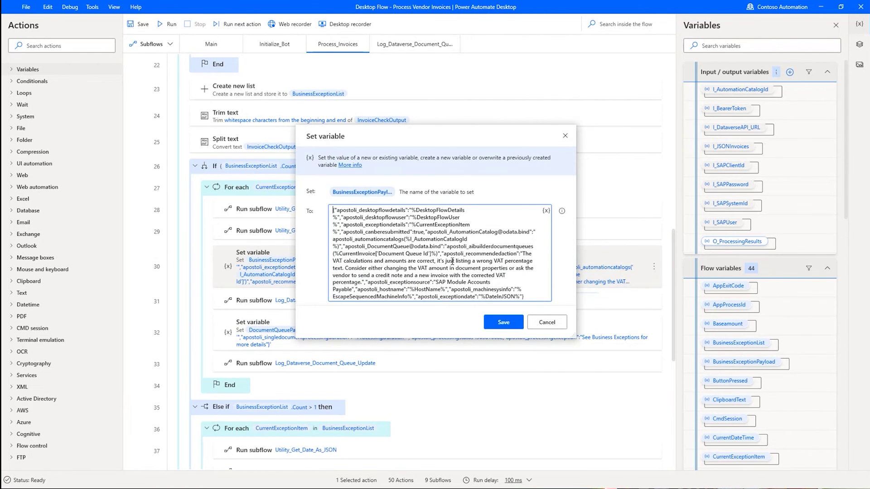
pyautogui.click(555, 321)
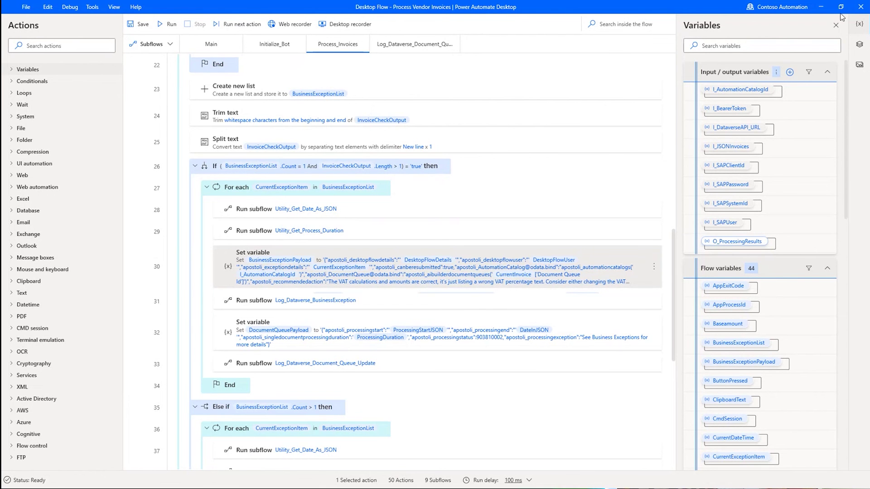
# - Switch back to the Teams app and select document DQN-000000139 to list its business exception
pyautogui.click(822, 11)
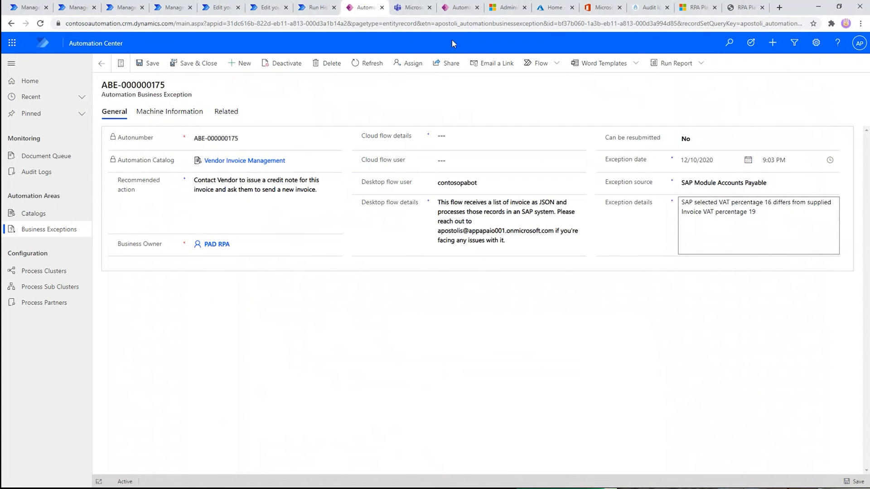
pyautogui.click(414, 8)
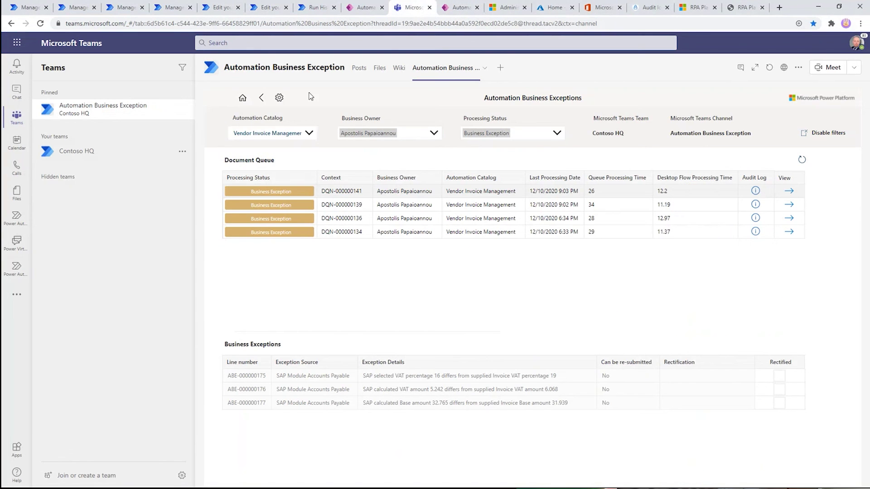
pyautogui.click(484, 204)
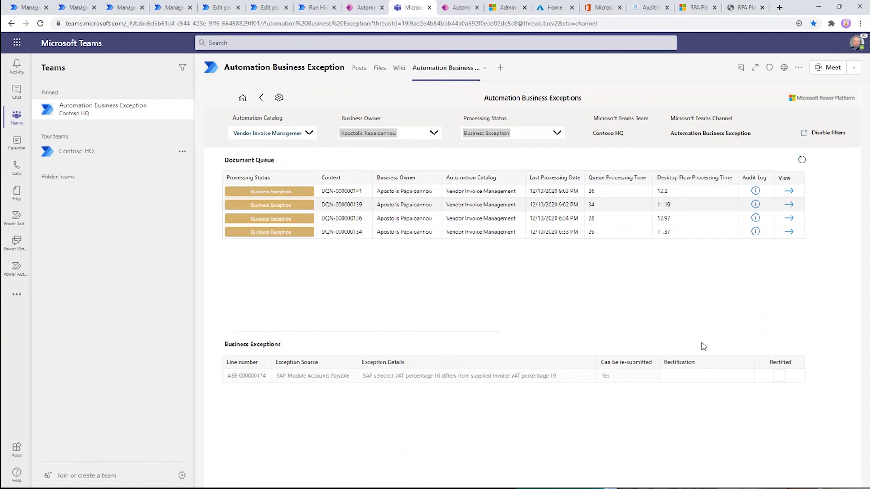
pyautogui.click(706, 376)
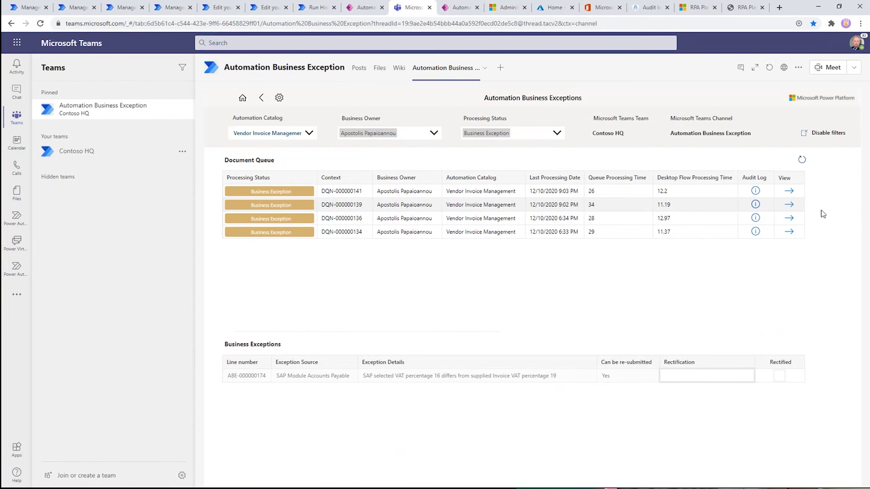
# - Open the details of document DQN-000000139, set its VAT Percentage to 16 and save that property value
pyautogui.click(789, 208)
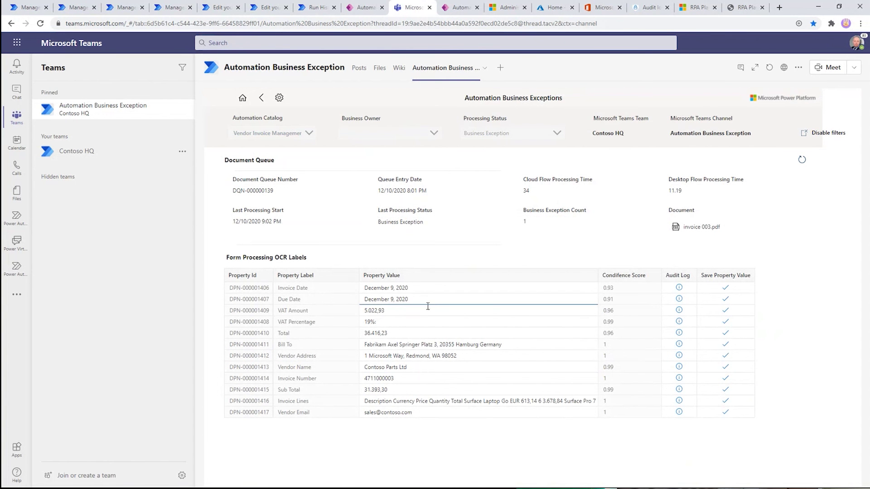
pyautogui.click(399, 322)
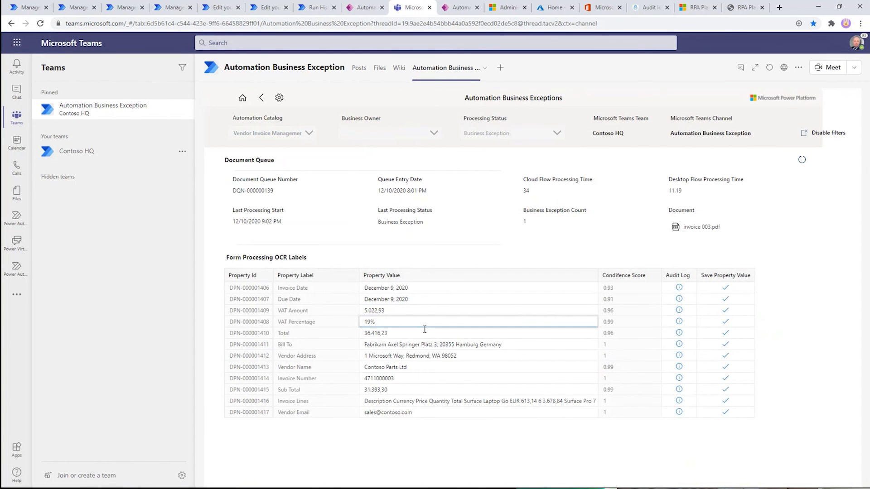
pyautogui.press('BackSpace')
pyautogui.press('BackSpace')
pyautogui.write('6')
pyautogui.click(726, 322)
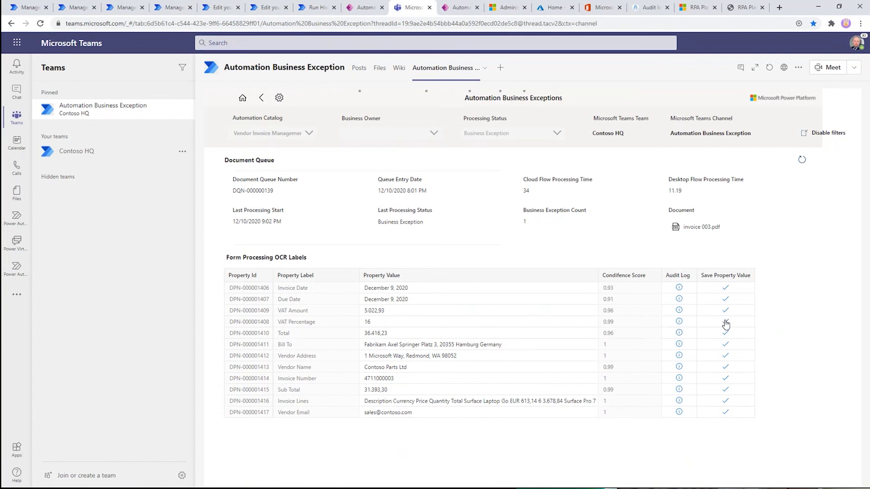
# - Return to the document queue, enter the rectification "Changed the VAT Text" for exception ABE-000000174 and mark it as rectified
pyautogui.click(261, 99)
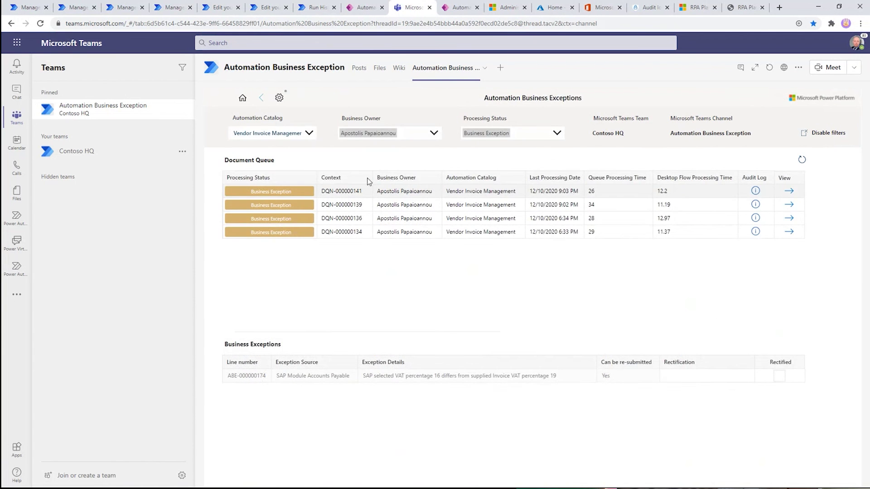
pyautogui.click(711, 375)
pyautogui.write('Changed the ')
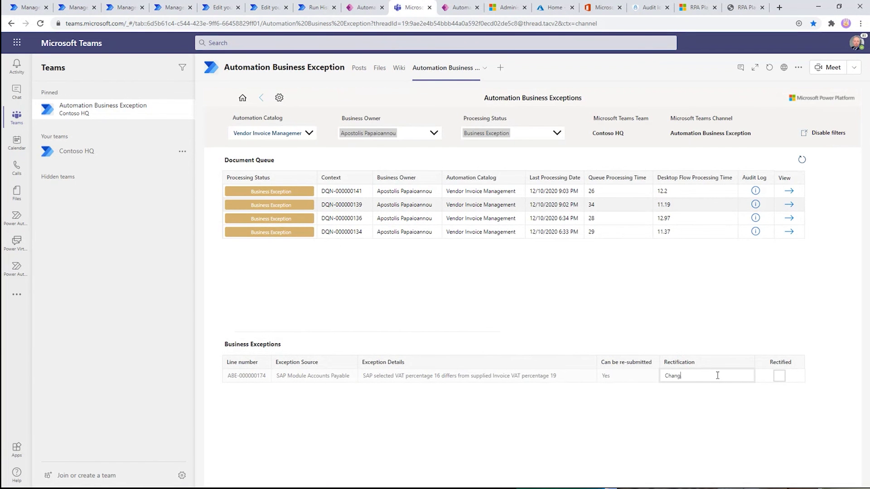
pyautogui.write('VAT Text')
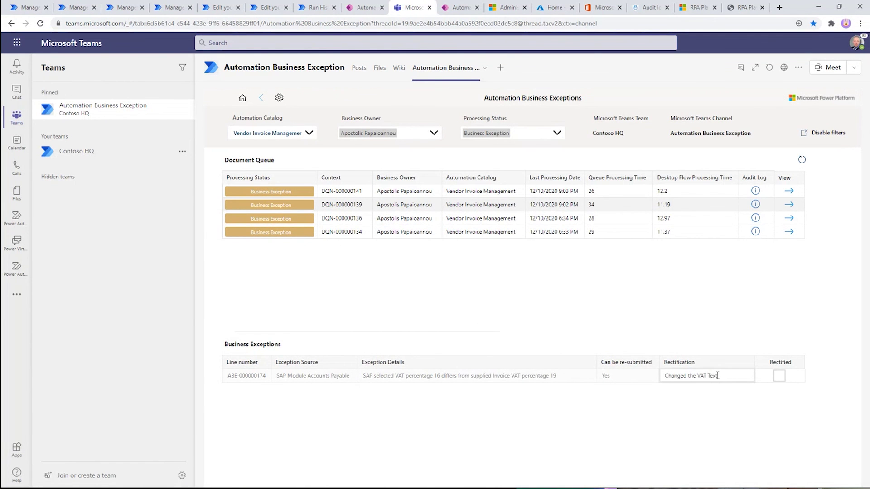
pyautogui.click(770, 373)
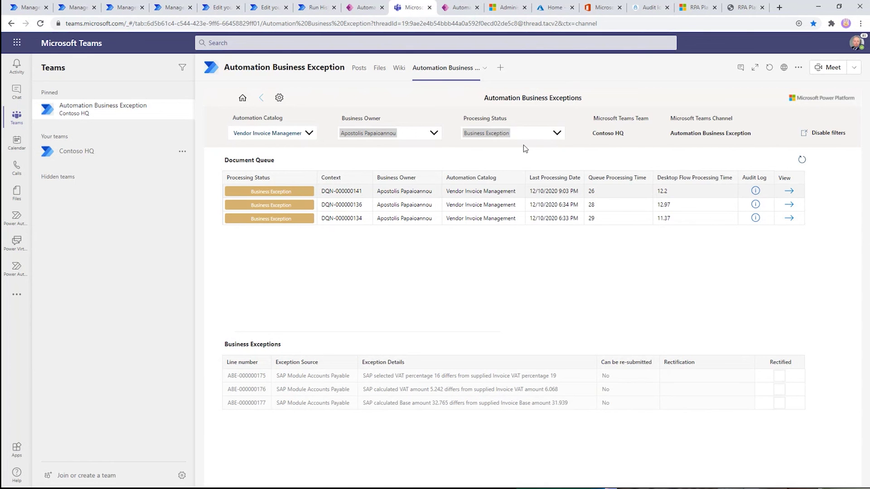
# - Filter the document queue by the processing status Ready
pyautogui.click(548, 135)
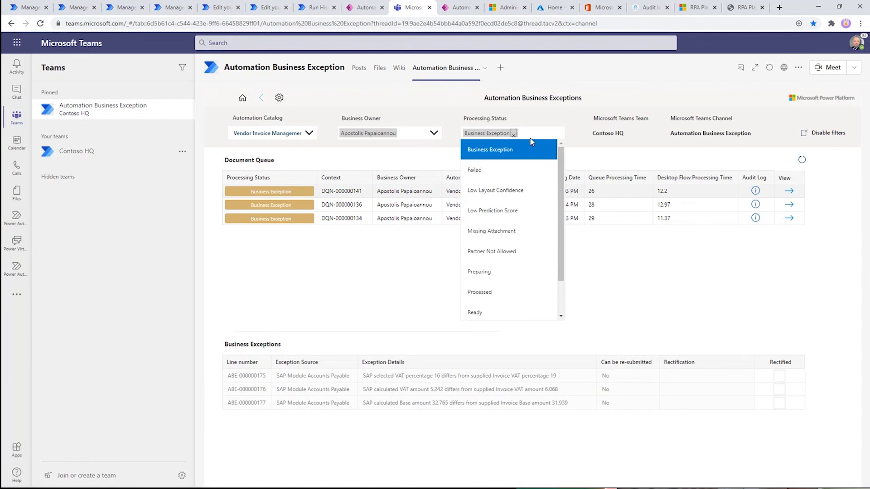
pyautogui.click(487, 312)
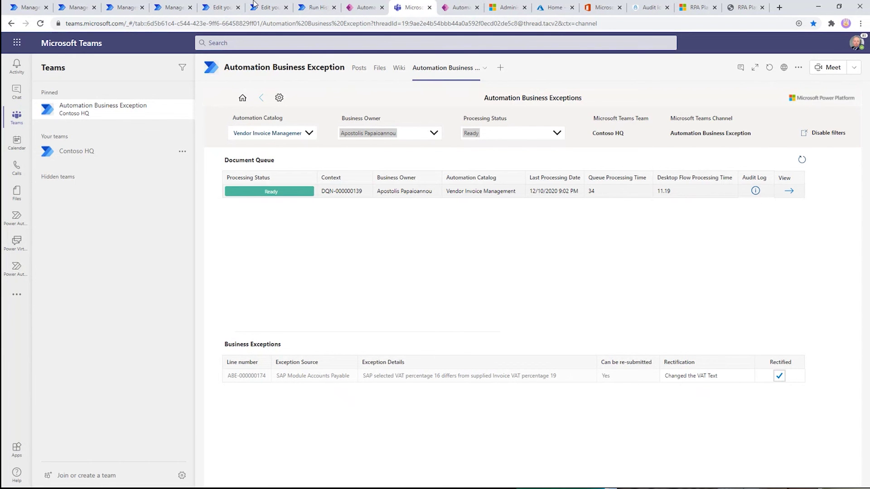
# - Switch to the Dynamics 365 administration page, review the auditing options in System Settings and dismiss them unchanged
pyautogui.click(508, 8)
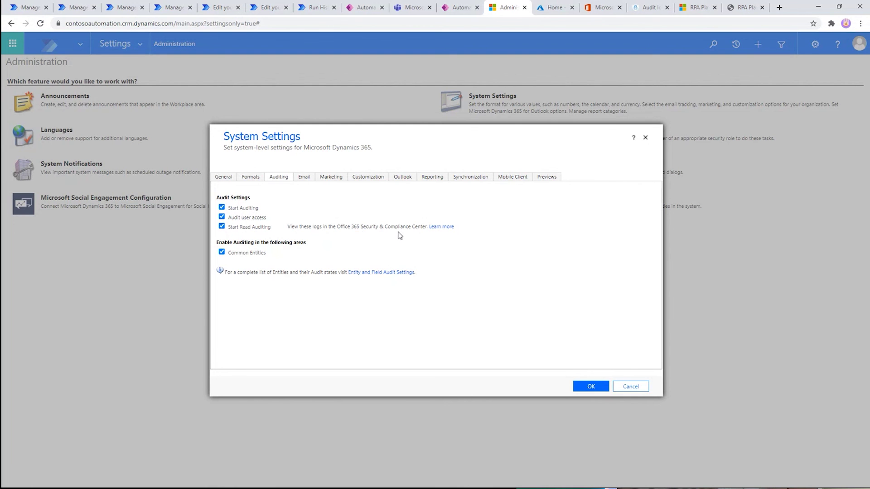
pyautogui.click(640, 390)
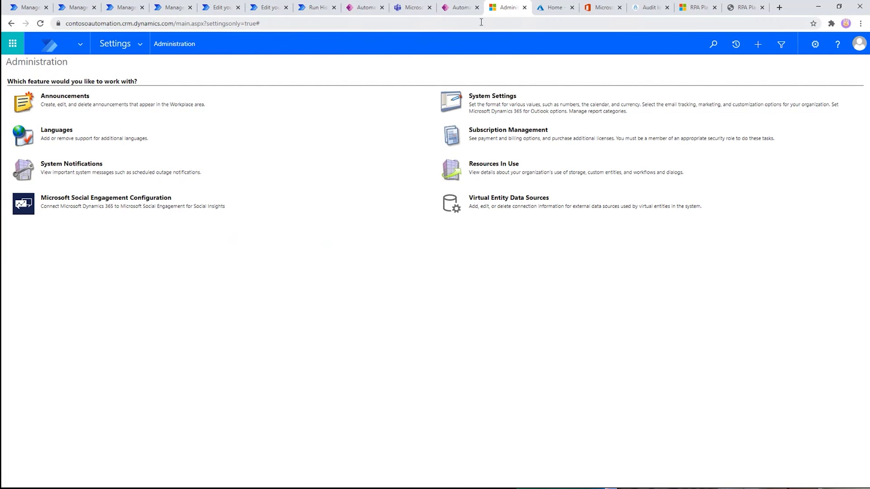
# - Switch back to the Teams app, view the audit log of document DQN-000000139 and return to the queue
pyautogui.click(410, 7)
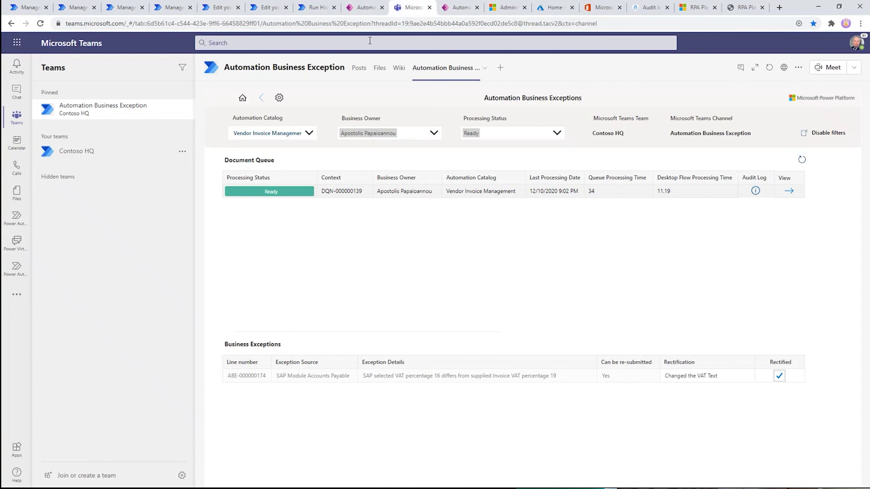
pyautogui.click(757, 191)
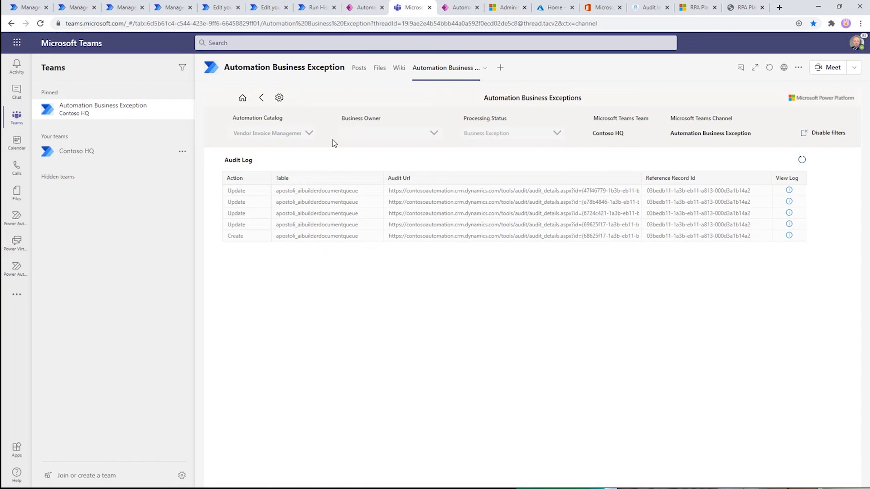
pyautogui.click(262, 99)
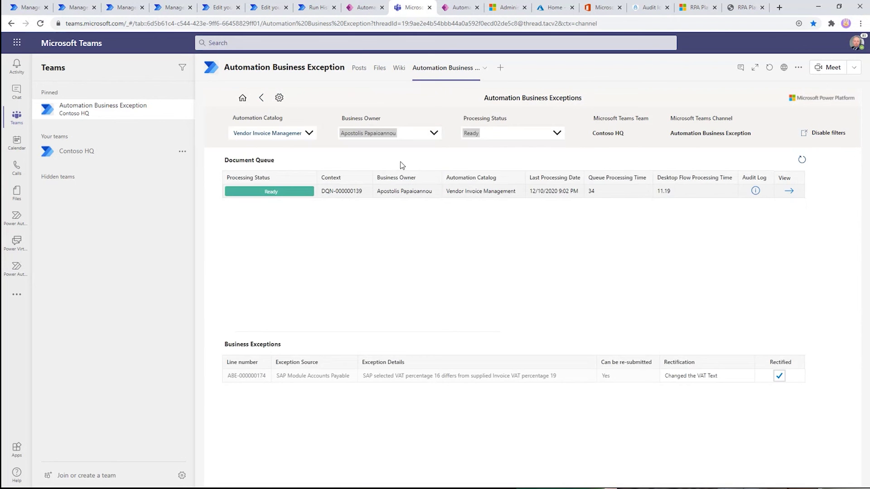
# - From the details of DQN-000000139, open the VAT Percentage audit log's Update entry and compare its old and new values
pyautogui.click(790, 193)
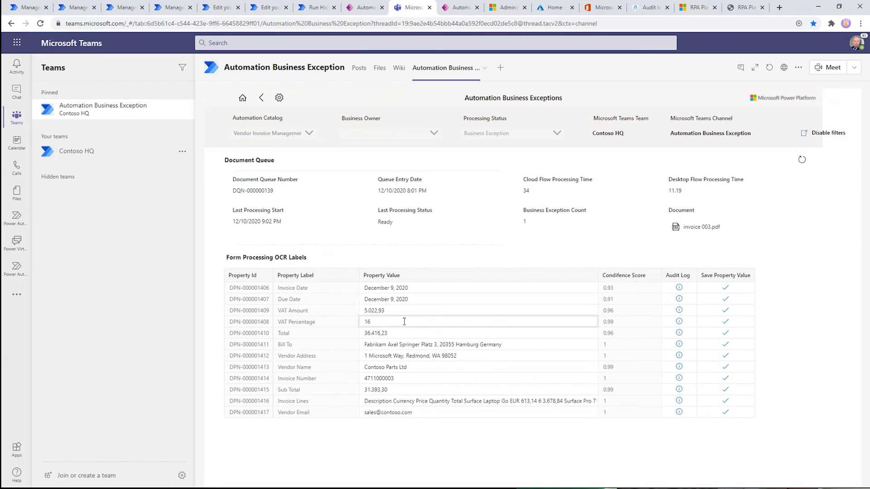
pyautogui.click(405, 322)
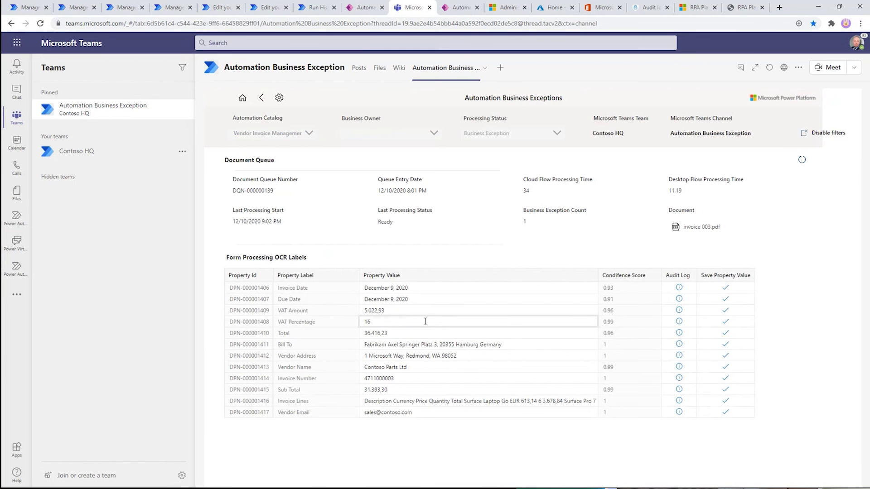
pyautogui.click(681, 323)
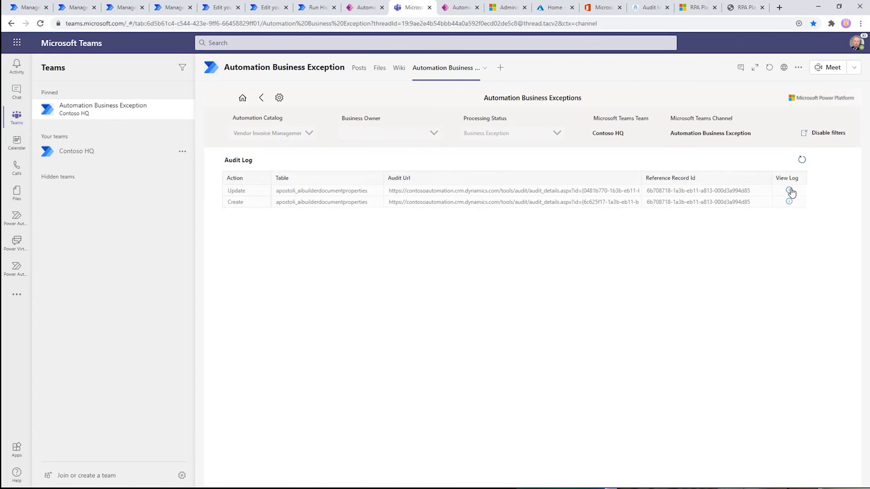
pyautogui.click(790, 191)
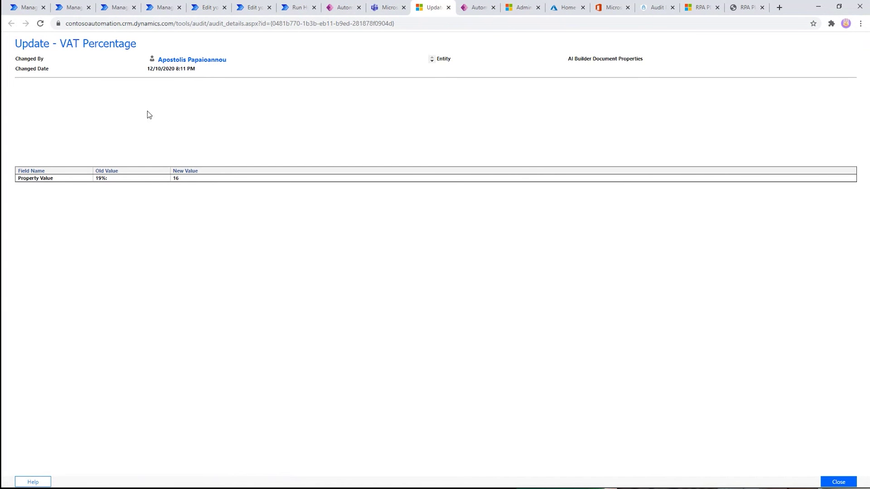
pyautogui.moveTo(119, 170); pyautogui.dragTo(94, 172)
pyautogui.moveTo(200, 171); pyautogui.dragTo(174, 171)
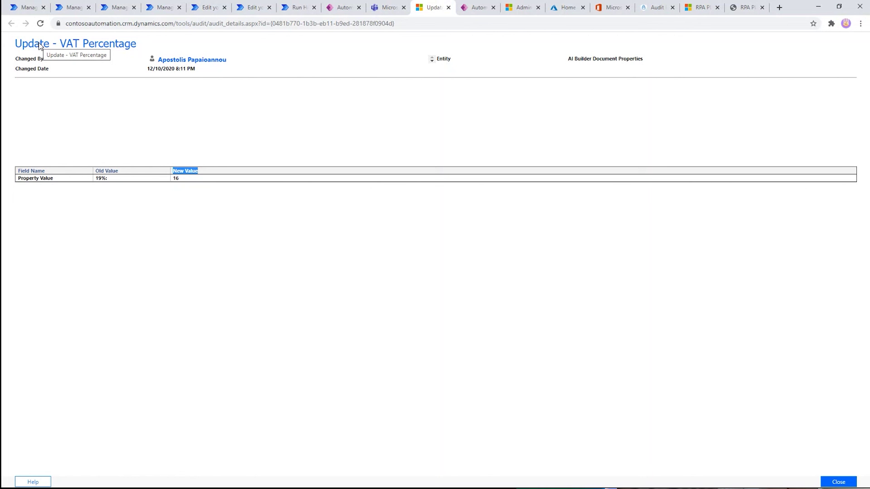
# - Close the VAT Percentage audit details page and switch to the PowerPoint demo deck's HEAT slide on Build & Test
pyautogui.click(448, 7)
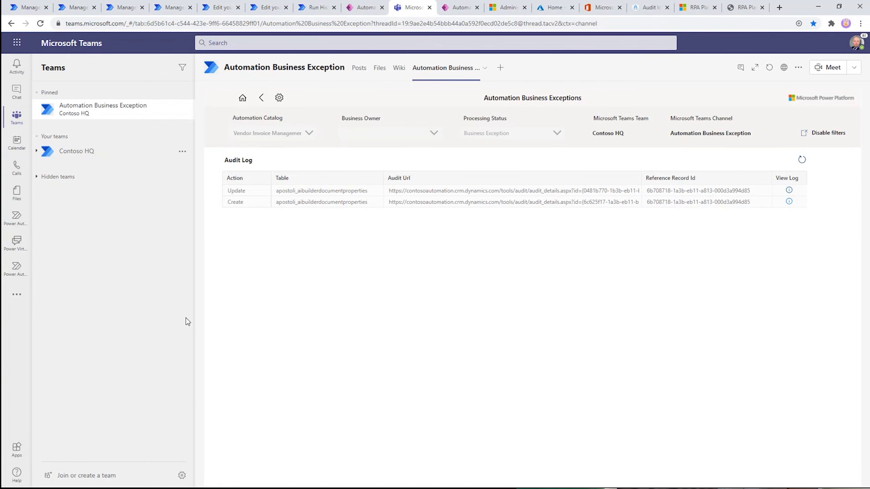
pyautogui.hotkey('alt', 'Tab')
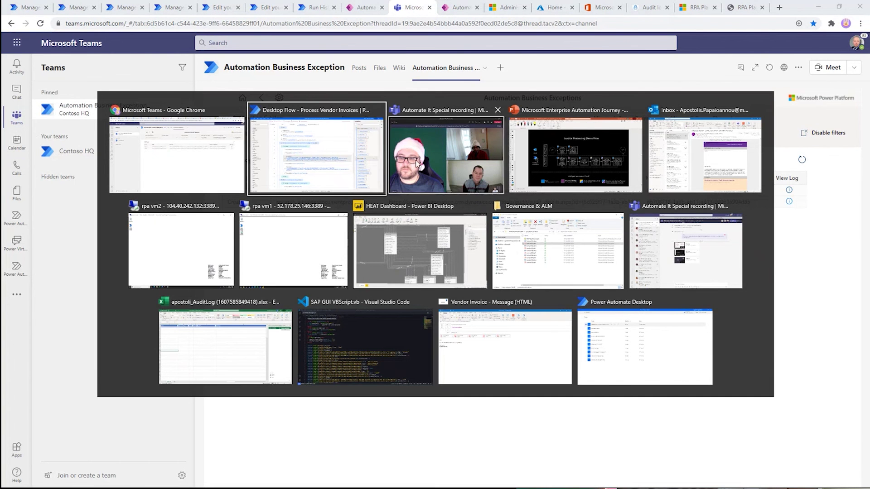
pyautogui.click(529, 157)
pyautogui.press('pageup')
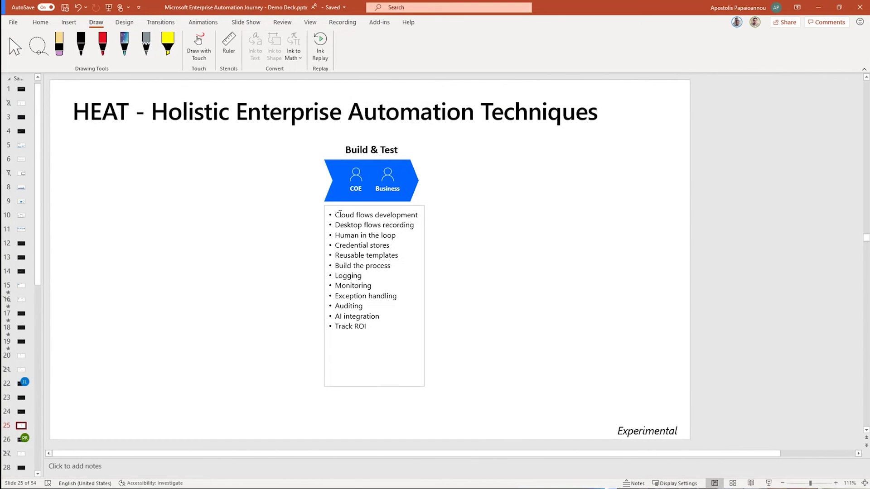
# - Go through the Build & Test bullet list, highlighting items such as desktop flows recording, credential stores, reusable templates, logging, monitoring and auditing
pyautogui.moveTo(336, 214); pyautogui.dragTo(412, 219)
pyautogui.moveTo(336, 225); pyautogui.dragTo(413, 226)
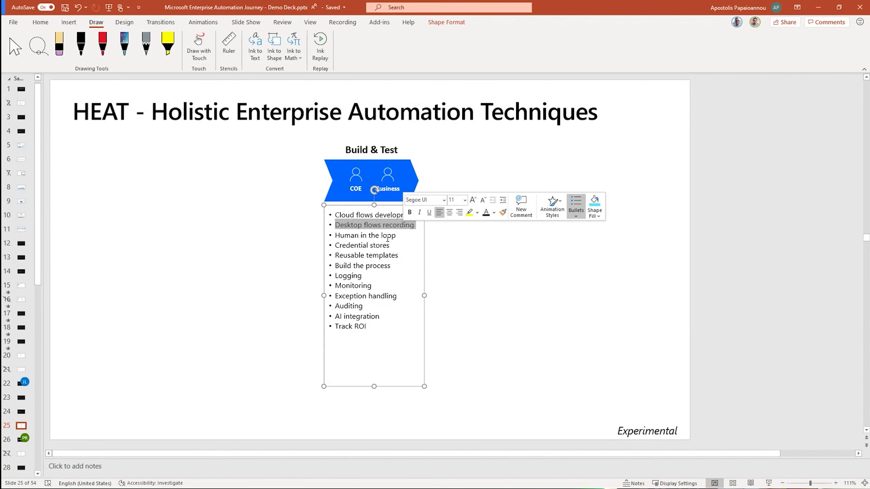
pyautogui.click(341, 245)
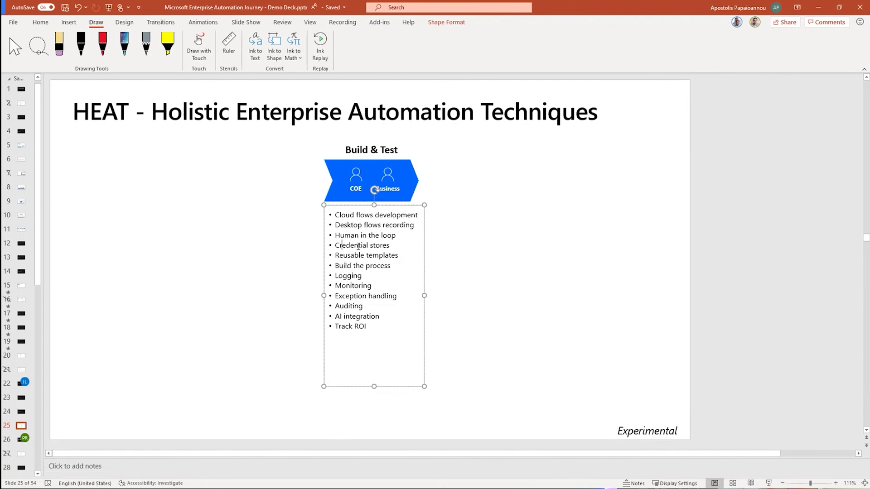
pyautogui.click(394, 255)
pyautogui.moveTo(393, 254); pyautogui.dragTo(335, 255)
pyautogui.click(343, 254)
pyautogui.doubleClick(375, 275)
pyautogui.click(353, 286)
pyautogui.moveTo(335, 295); pyautogui.dragTo(143, 398)
pyautogui.click(348, 307)
pyautogui.press('Escape')
pyautogui.press('Escape')
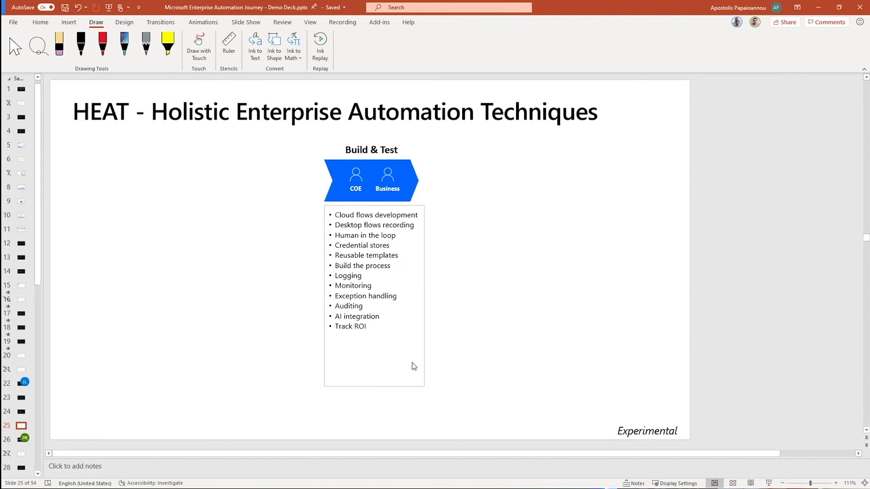
pyautogui.click(374, 328)
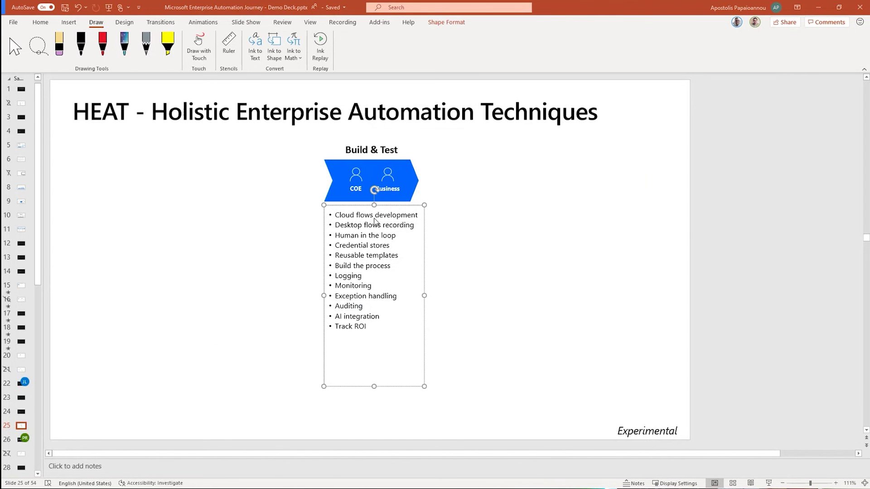
# - Switch back to Automation Center in the browser and open the Vendor Invoice Management record from the automation catalogs
pyautogui.hotkey('alt', 'Tab')
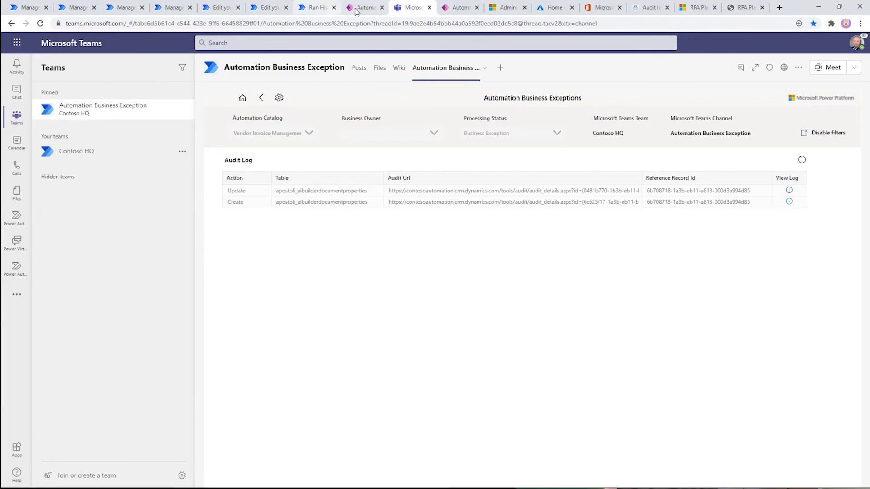
pyautogui.click(362, 8)
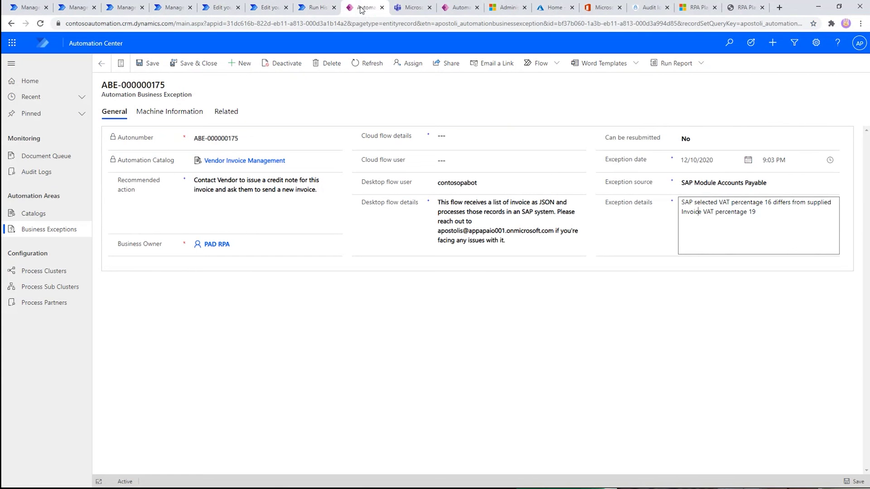
pyautogui.click(38, 157)
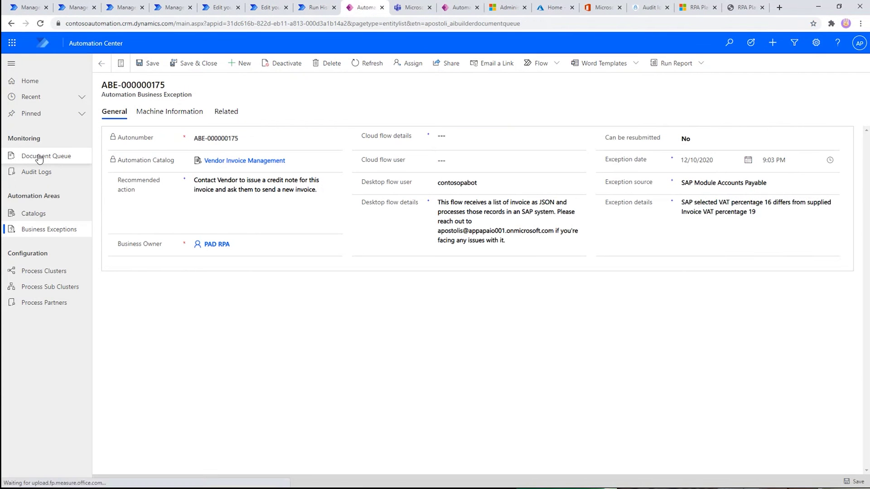
pyautogui.click(45, 216)
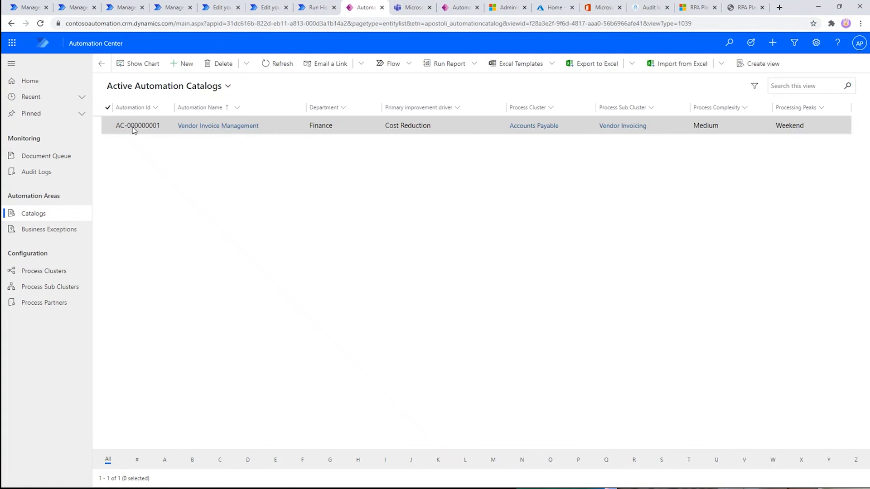
pyautogui.doubleClick(134, 130)
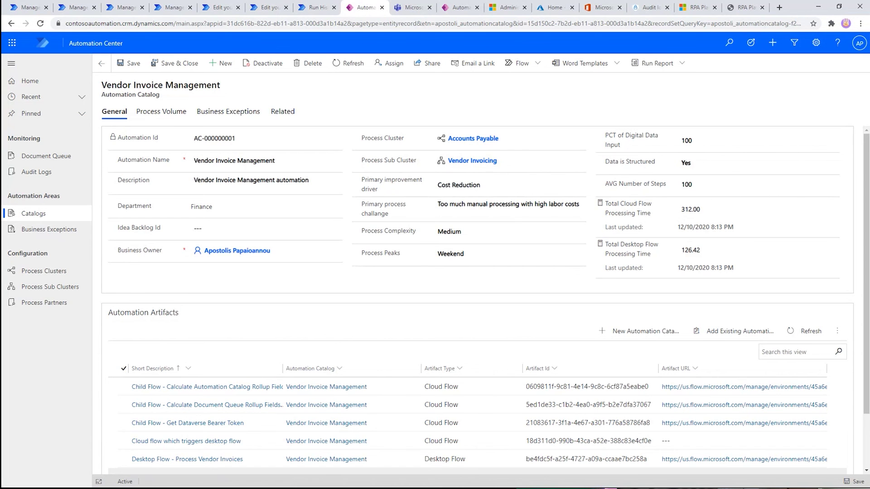
# - Switch to the HEAT Dashboard in Power BI Desktop, inspect its report view with the Action Types and Automation Catalog fields expanded, and minimize it
pyautogui.hotkey('alt', 'Tab')
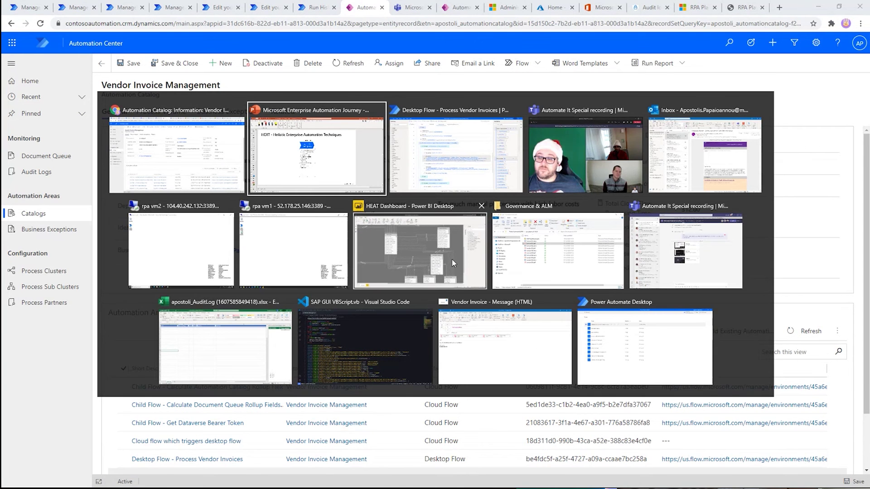
pyautogui.click(452, 260)
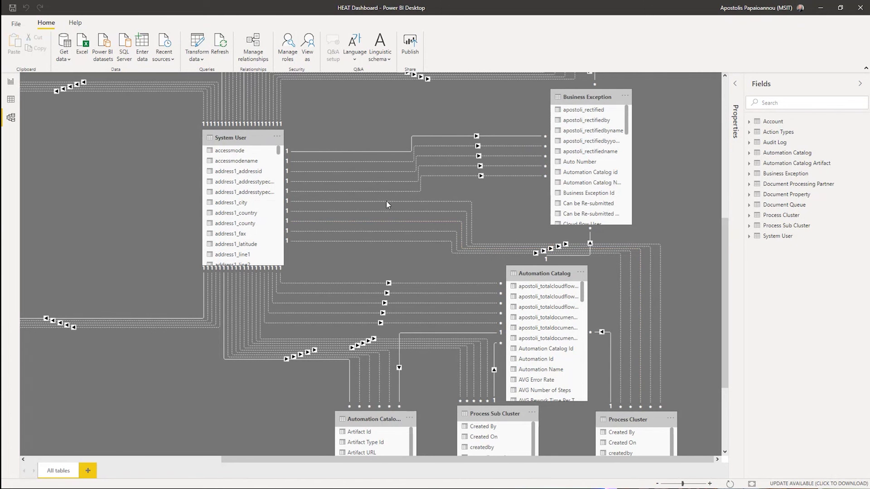
pyautogui.click(10, 82)
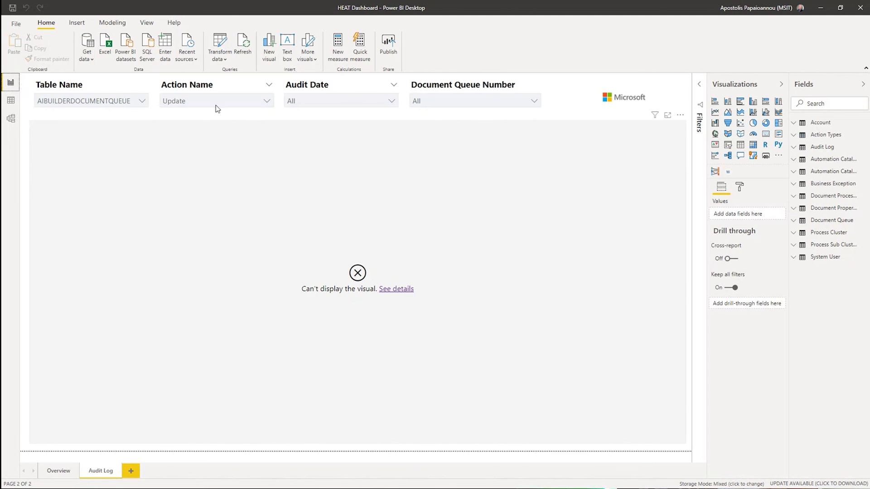
pyautogui.click(378, 207)
pyautogui.click(796, 138)
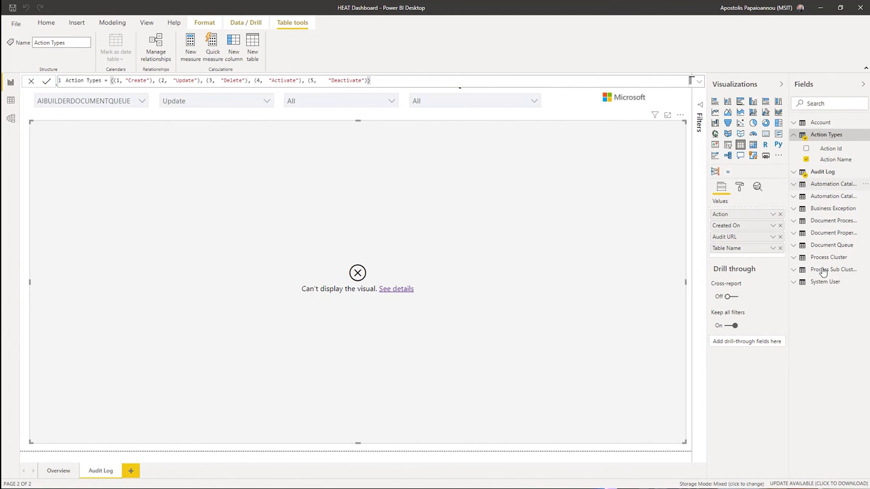
pyautogui.click(832, 184)
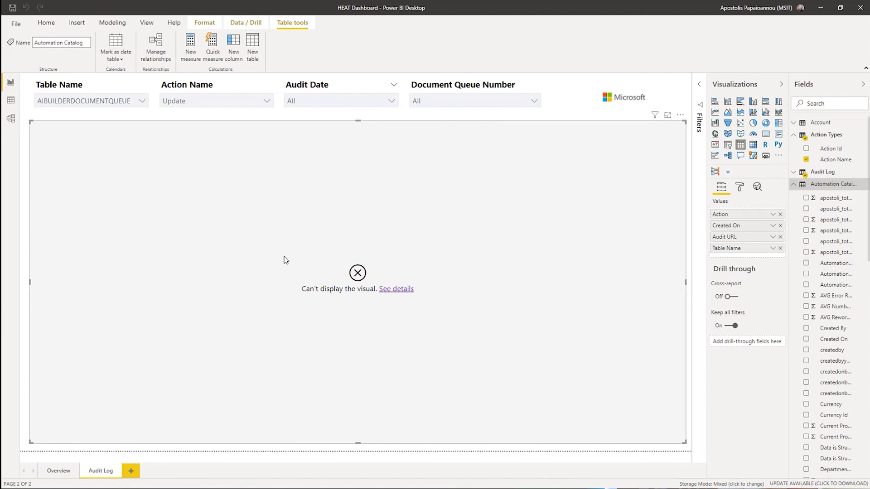
pyautogui.click(821, 8)
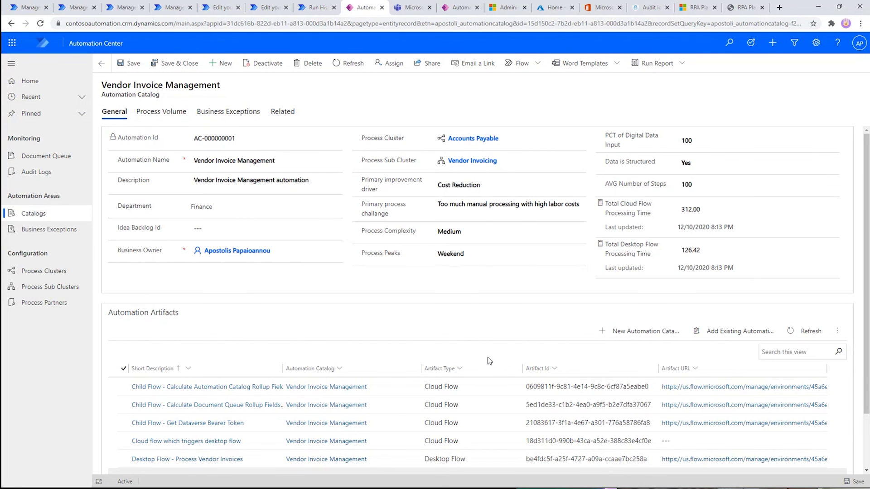
# - Switch to Power Automate Desktop, review the Invoke web service parameters in the Log_Dataverse_Document_Queue_Update subflow and cancel the dialog
pyautogui.hotkey('alt', 'Tab')
pyautogui.click(541, 158)
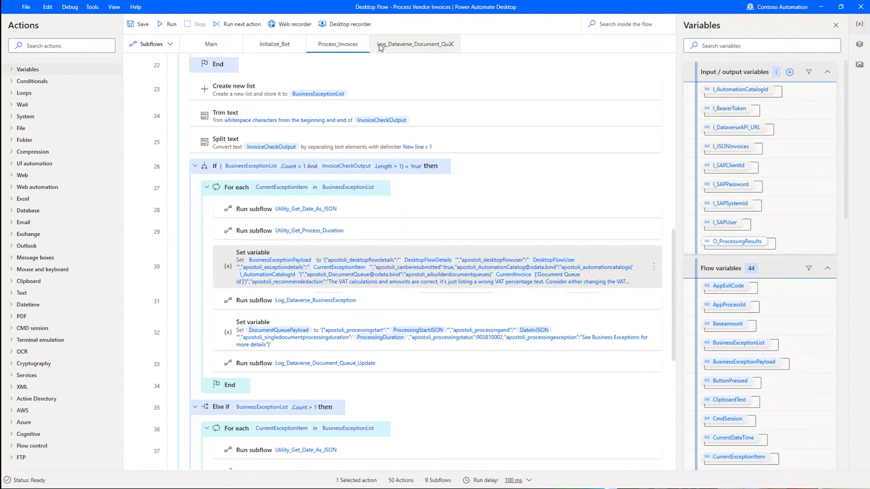
pyautogui.click(419, 47)
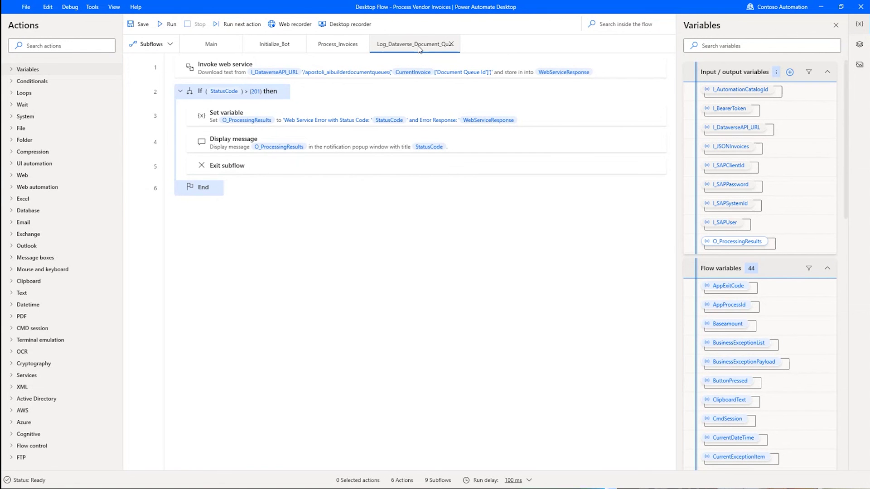
pyautogui.click(326, 73)
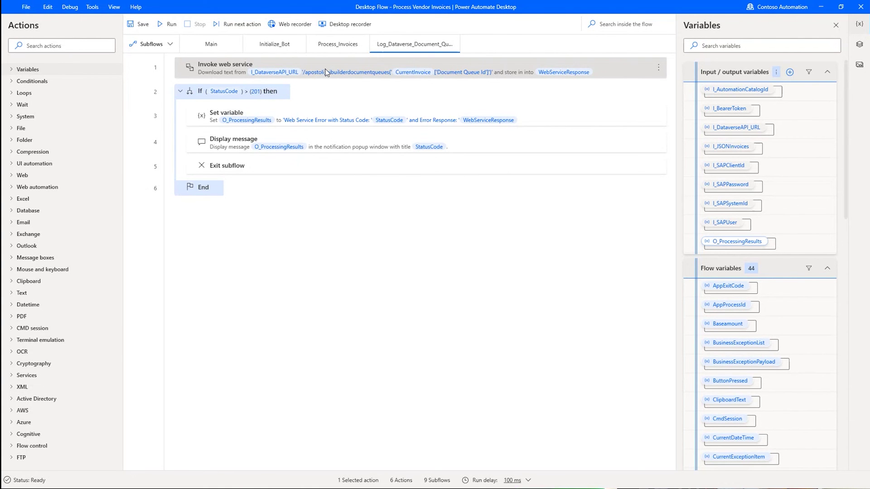
pyautogui.doubleClick(326, 73)
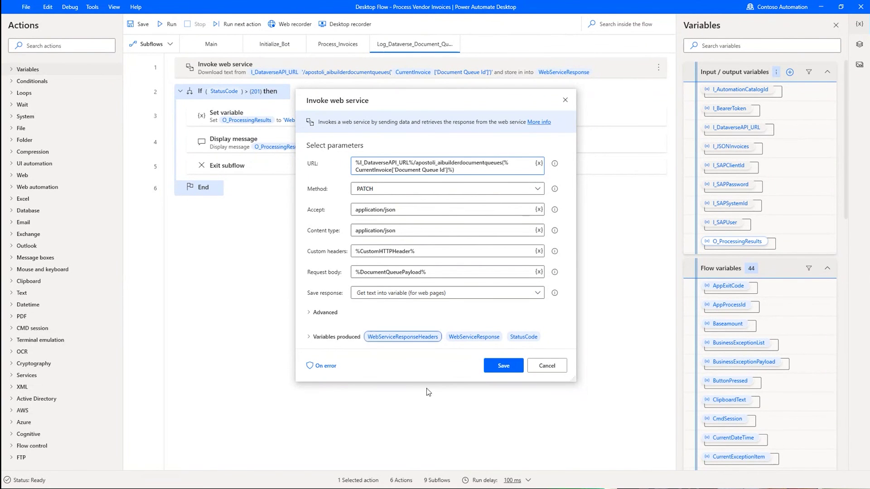
pyautogui.click(540, 365)
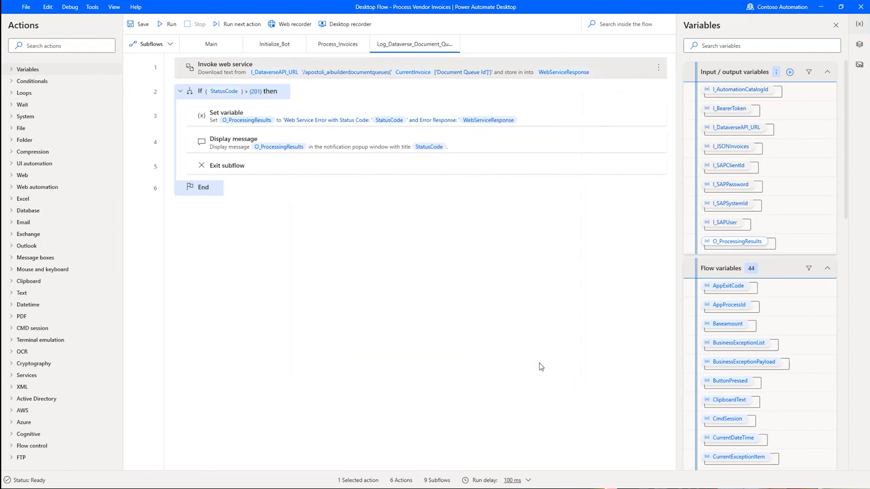